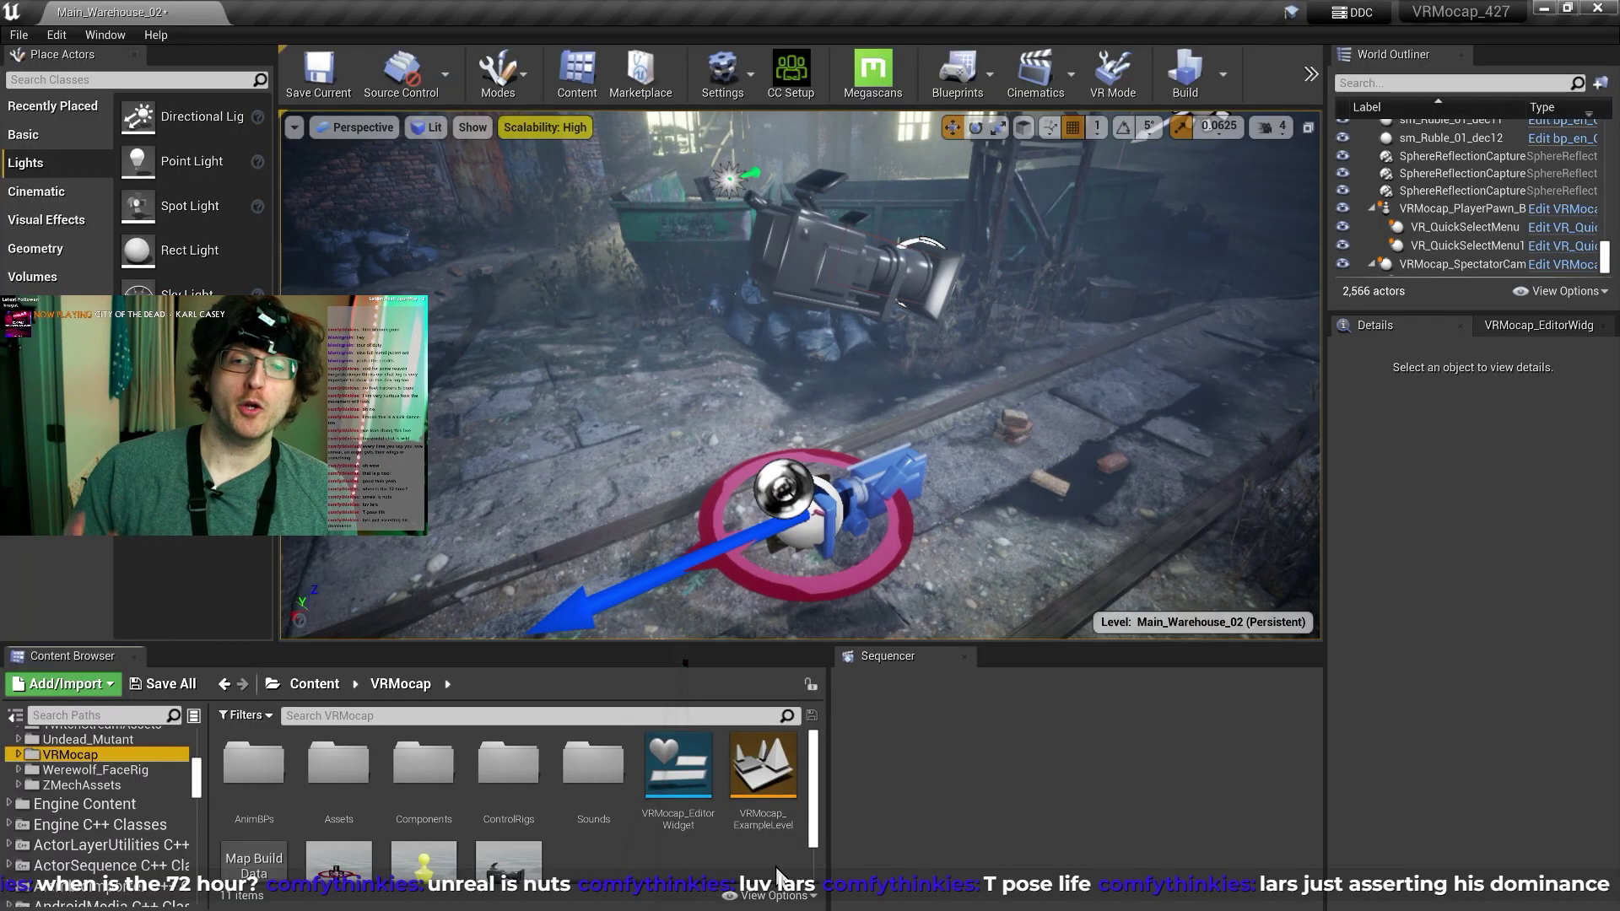
Drag VRMocap_MovementActor_BP from the VRMocap Components folder into the warehouse level
{"action": "left_click", "coordinate": [868, 473]}
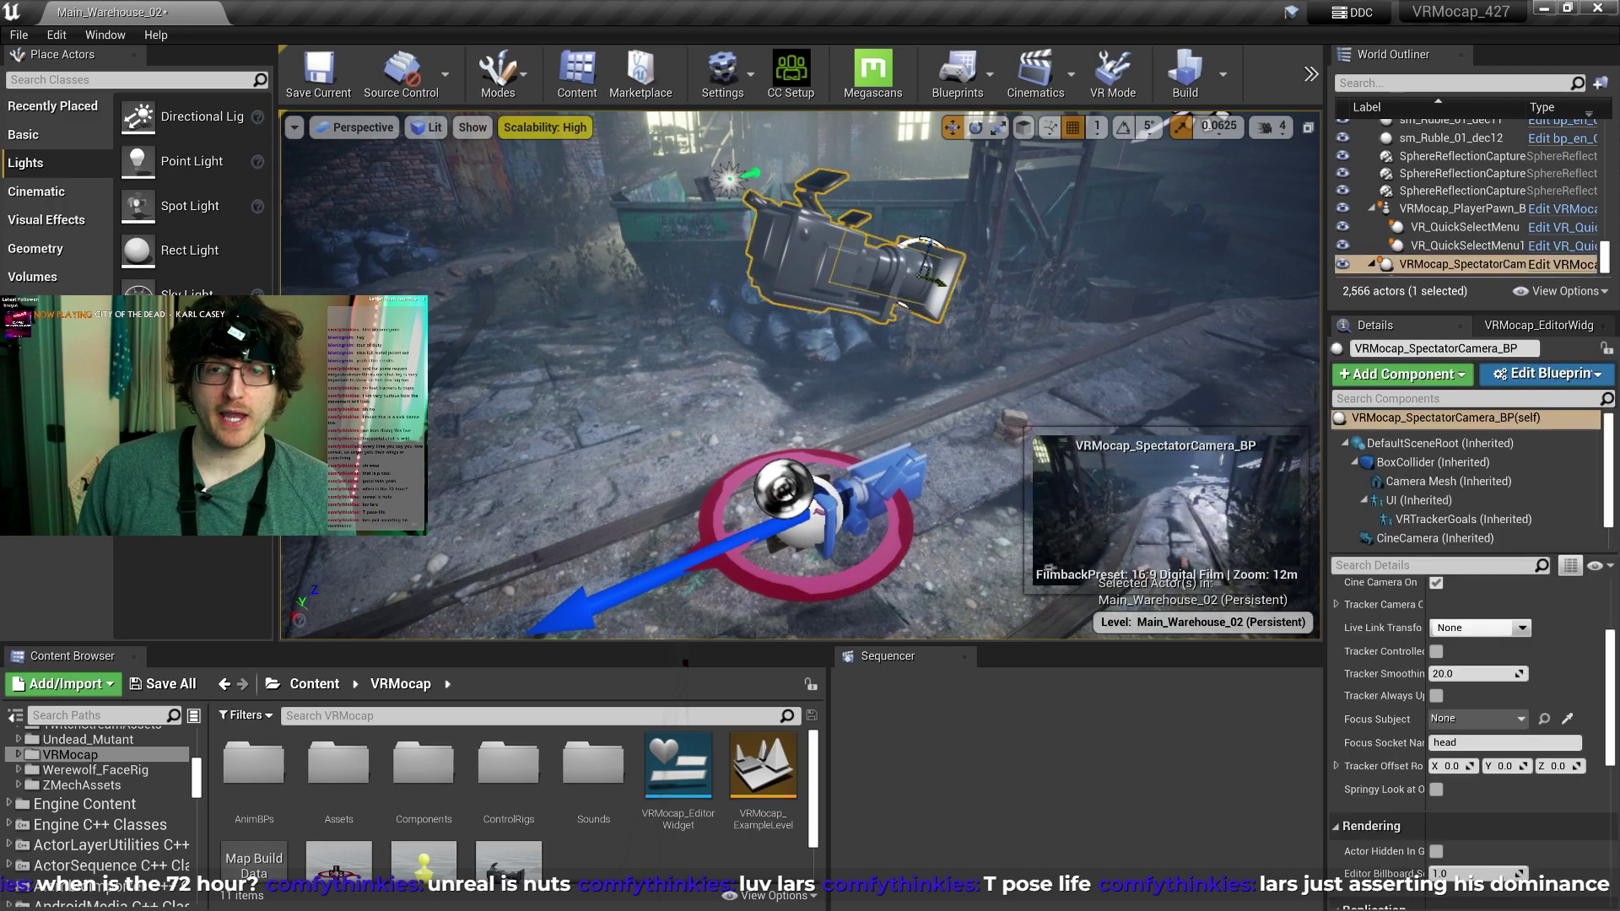
{"action": "right_click_drag", "start_coordinate": [894, 424], "coordinate": [979, 392]}
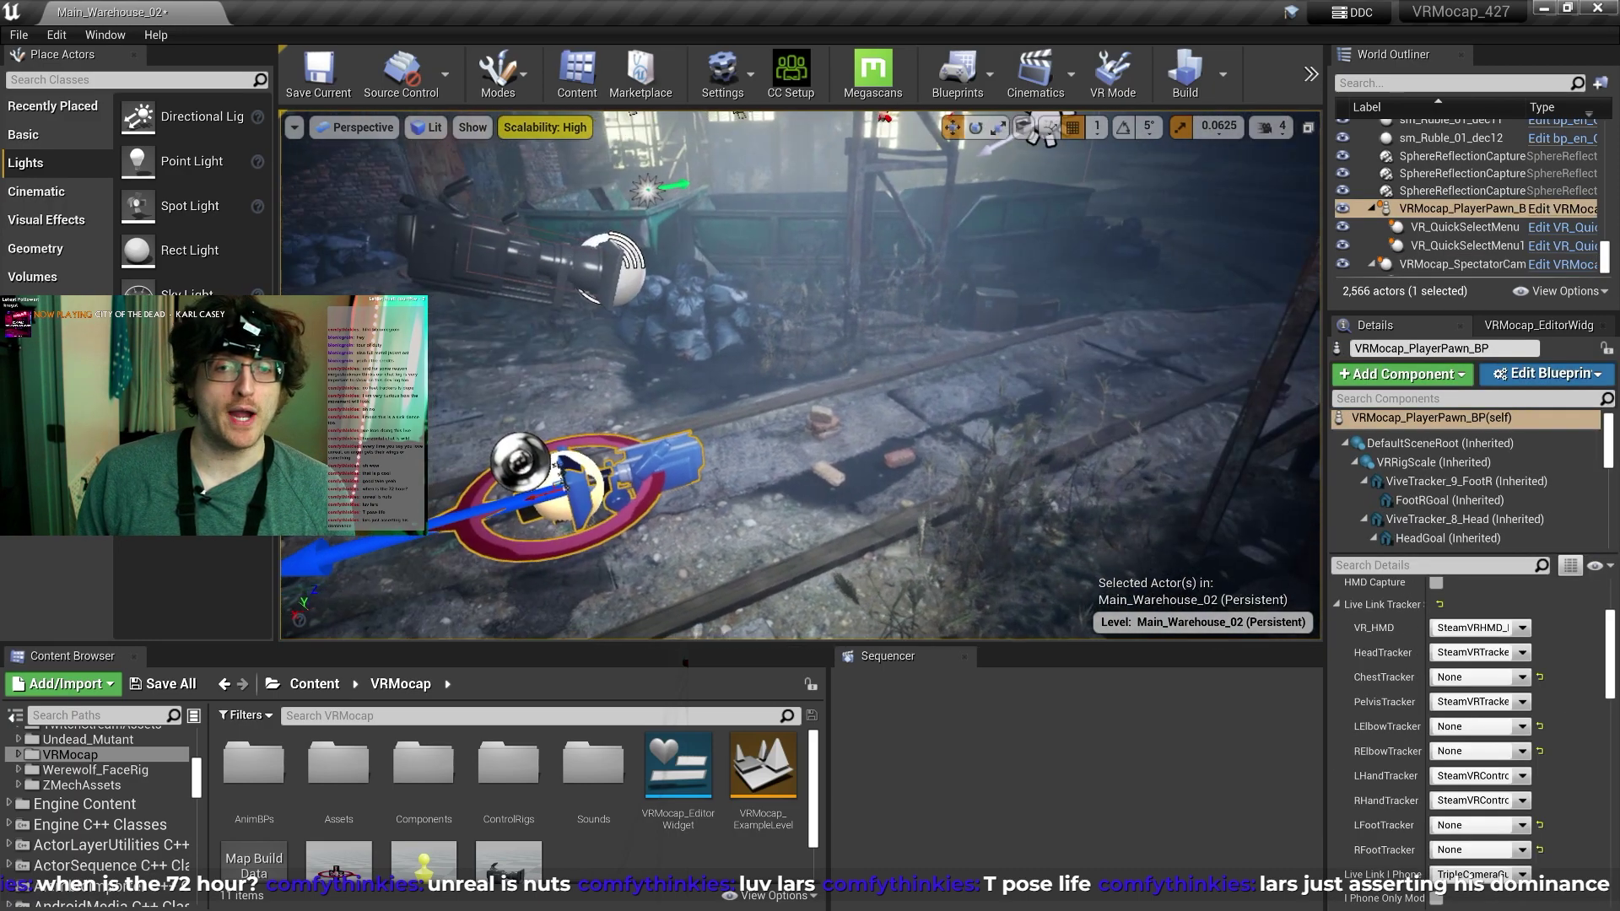
{"action": "double_click", "coordinate": [423, 763]}
{"action": "scroll", "coordinate": [476, 823], "scroll_direction": "down", "scroll_amount": 2}
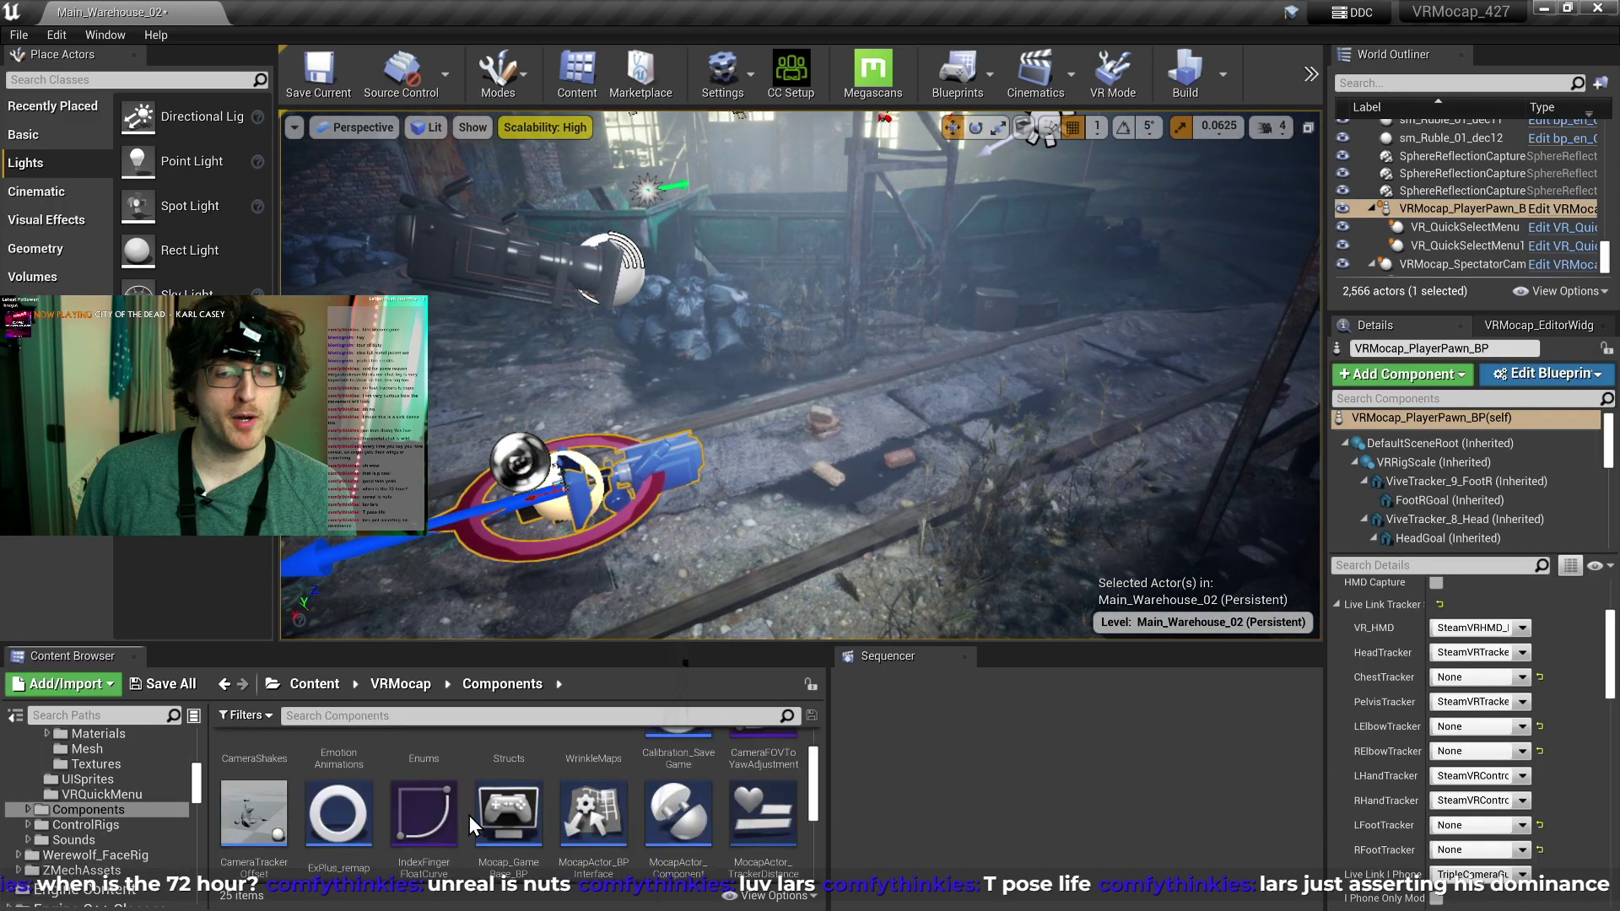
{"action": "left_click_drag", "start_coordinate": [451, 816], "coordinate": [858, 443]}
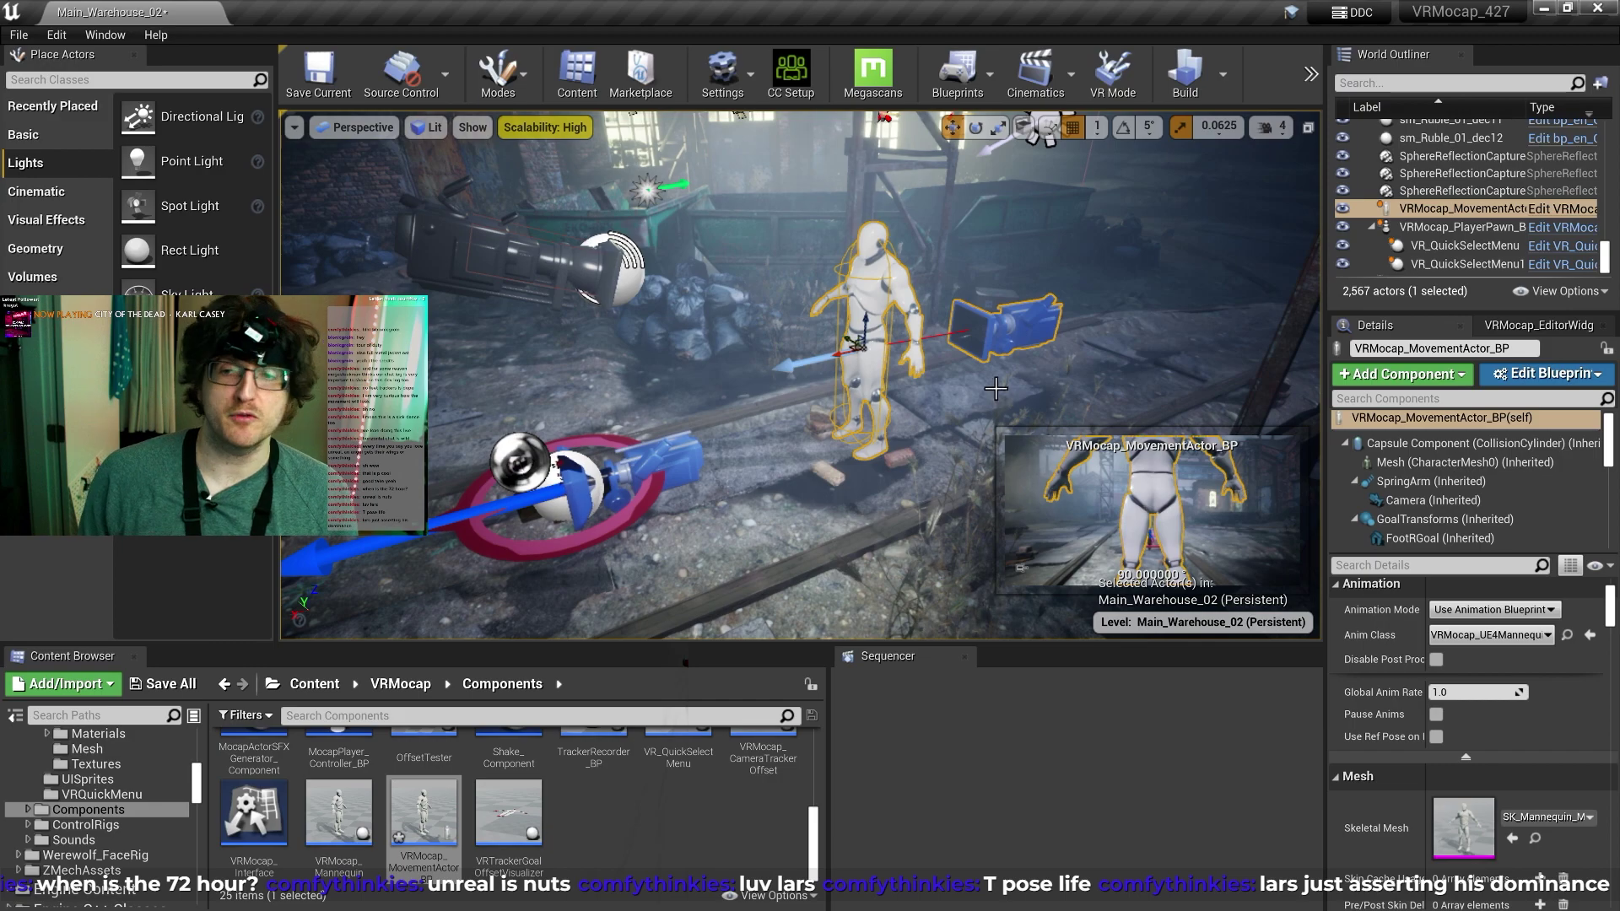
Give the Mesh component the Lars skeletal mesh and the VRMocapActor_CC3_AnimBP anim class
{"action": "left_click", "coordinate": [1419, 464]}
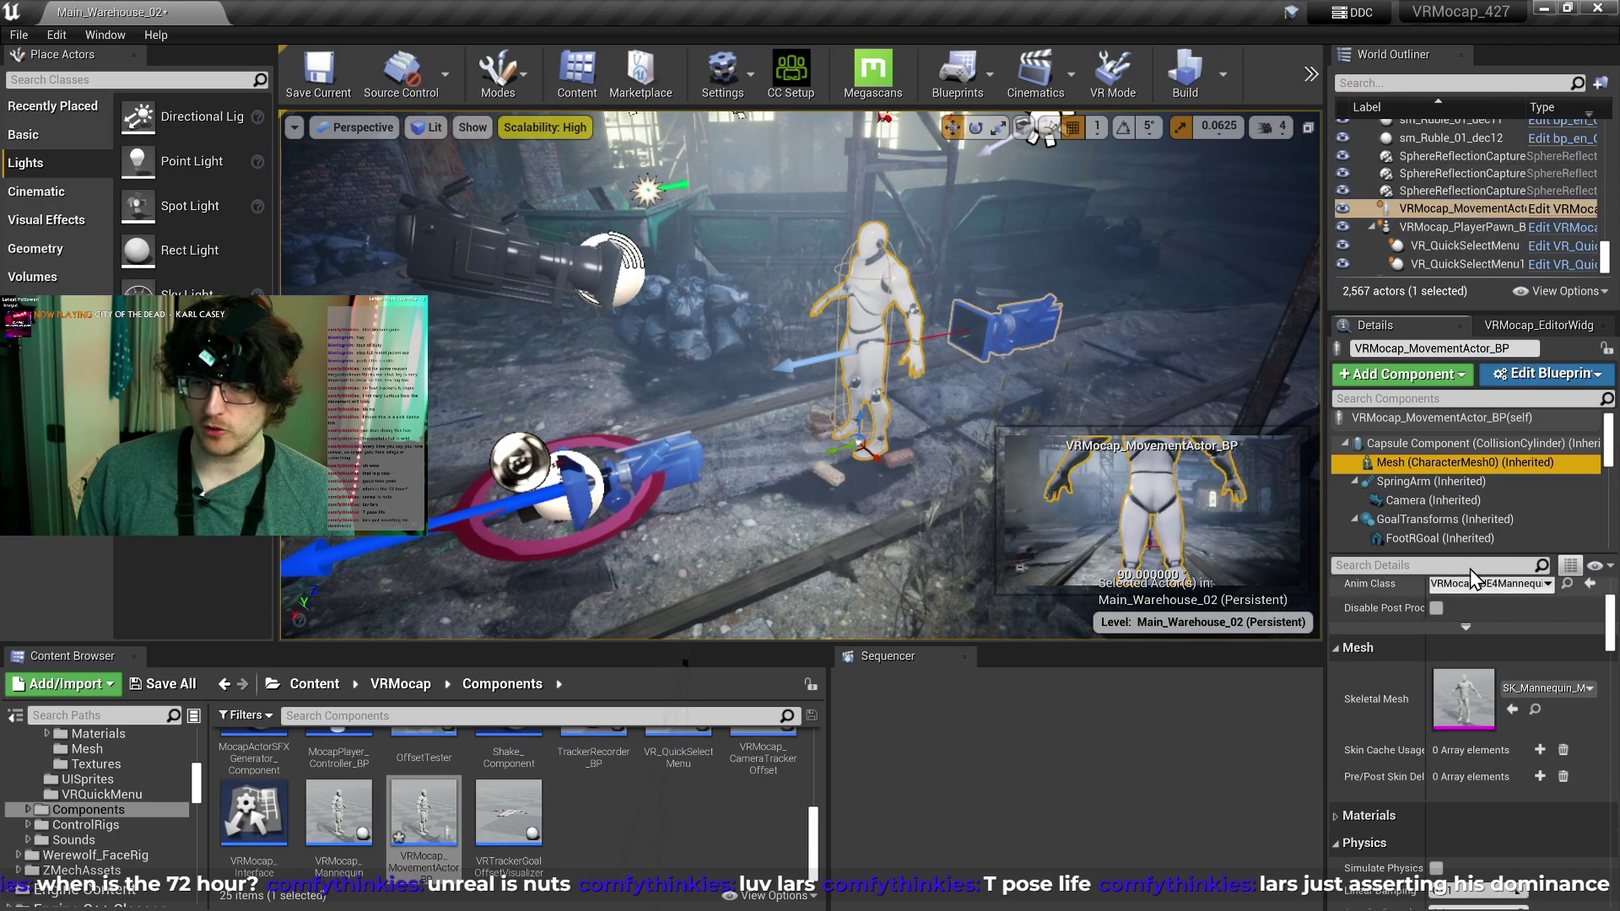
{"action": "left_click", "coordinate": [1544, 688]}
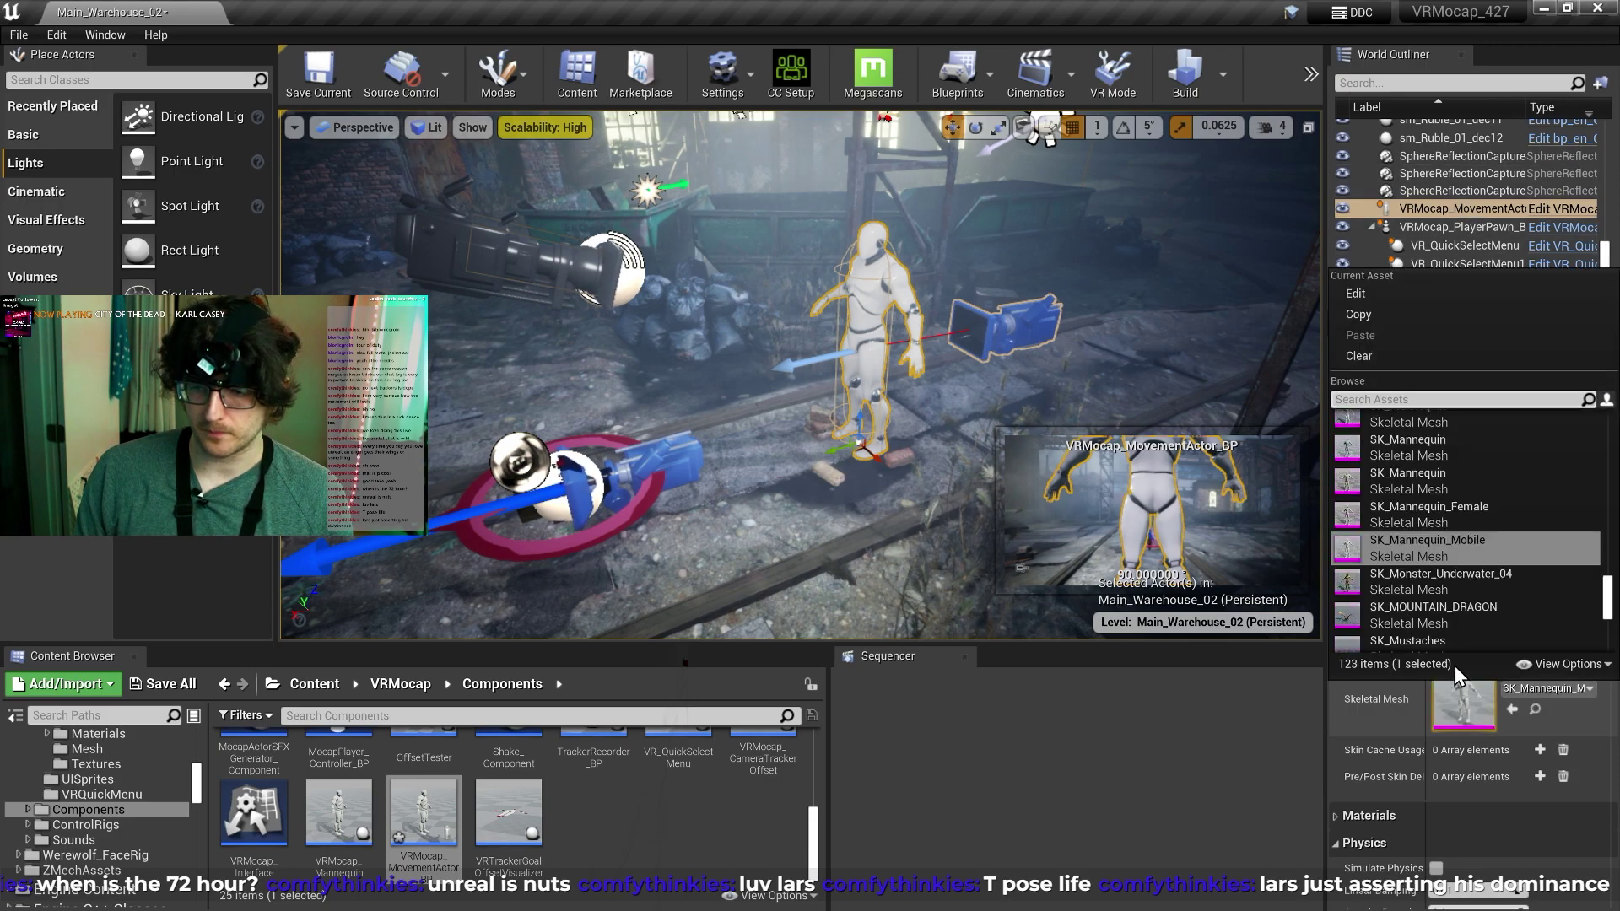
{"action": "type", "text": "lars"}
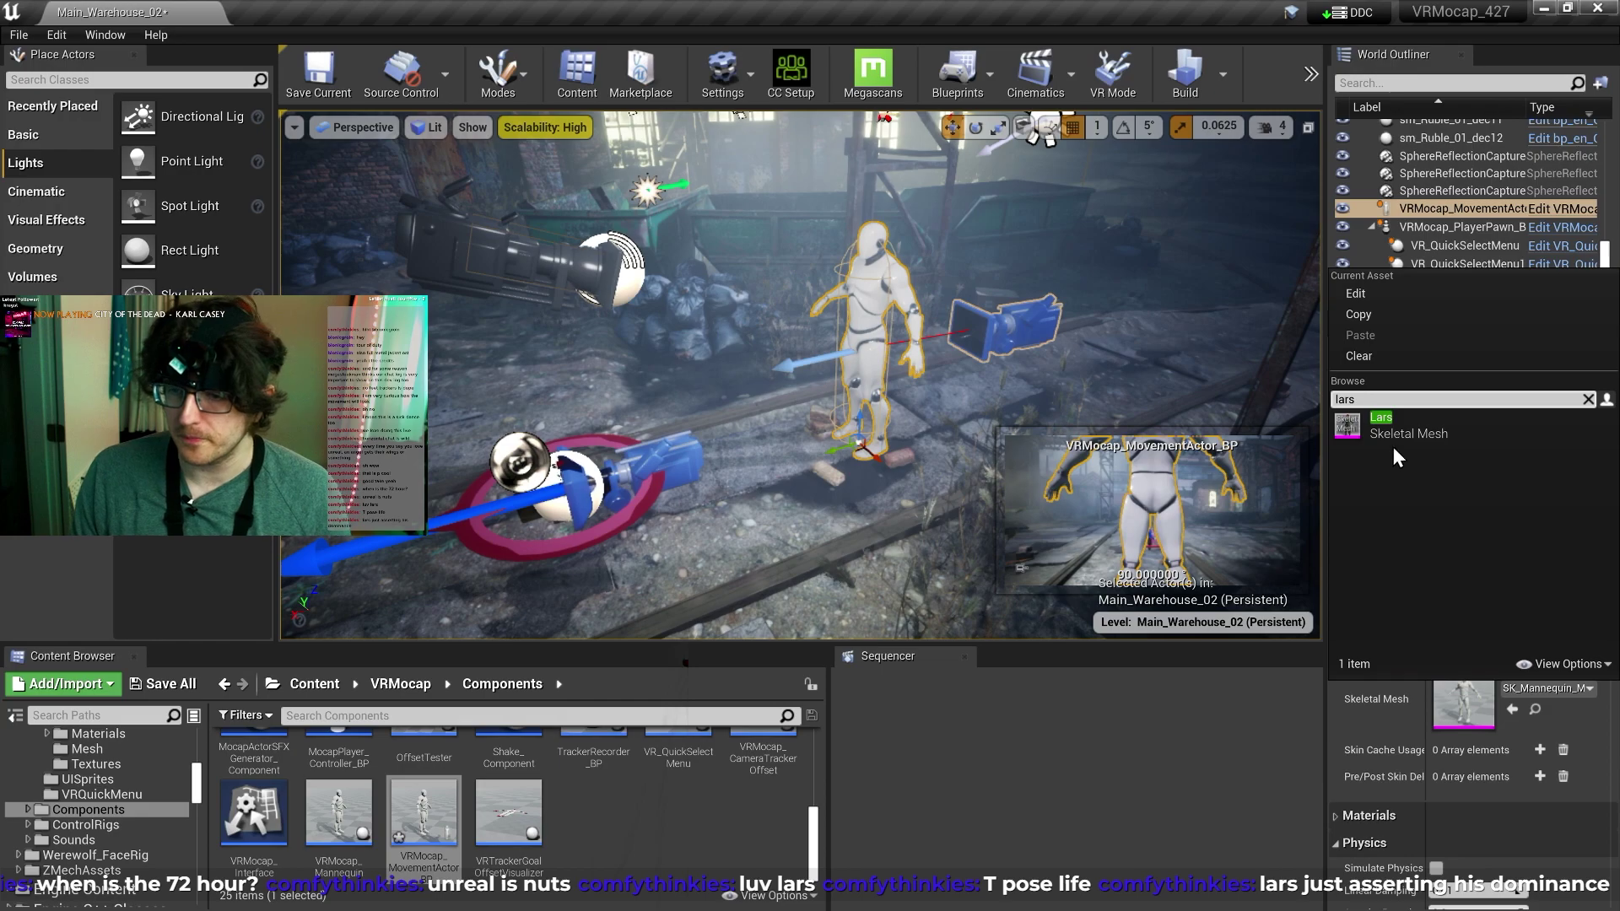
{"action": "left_click", "coordinate": [1389, 434]}
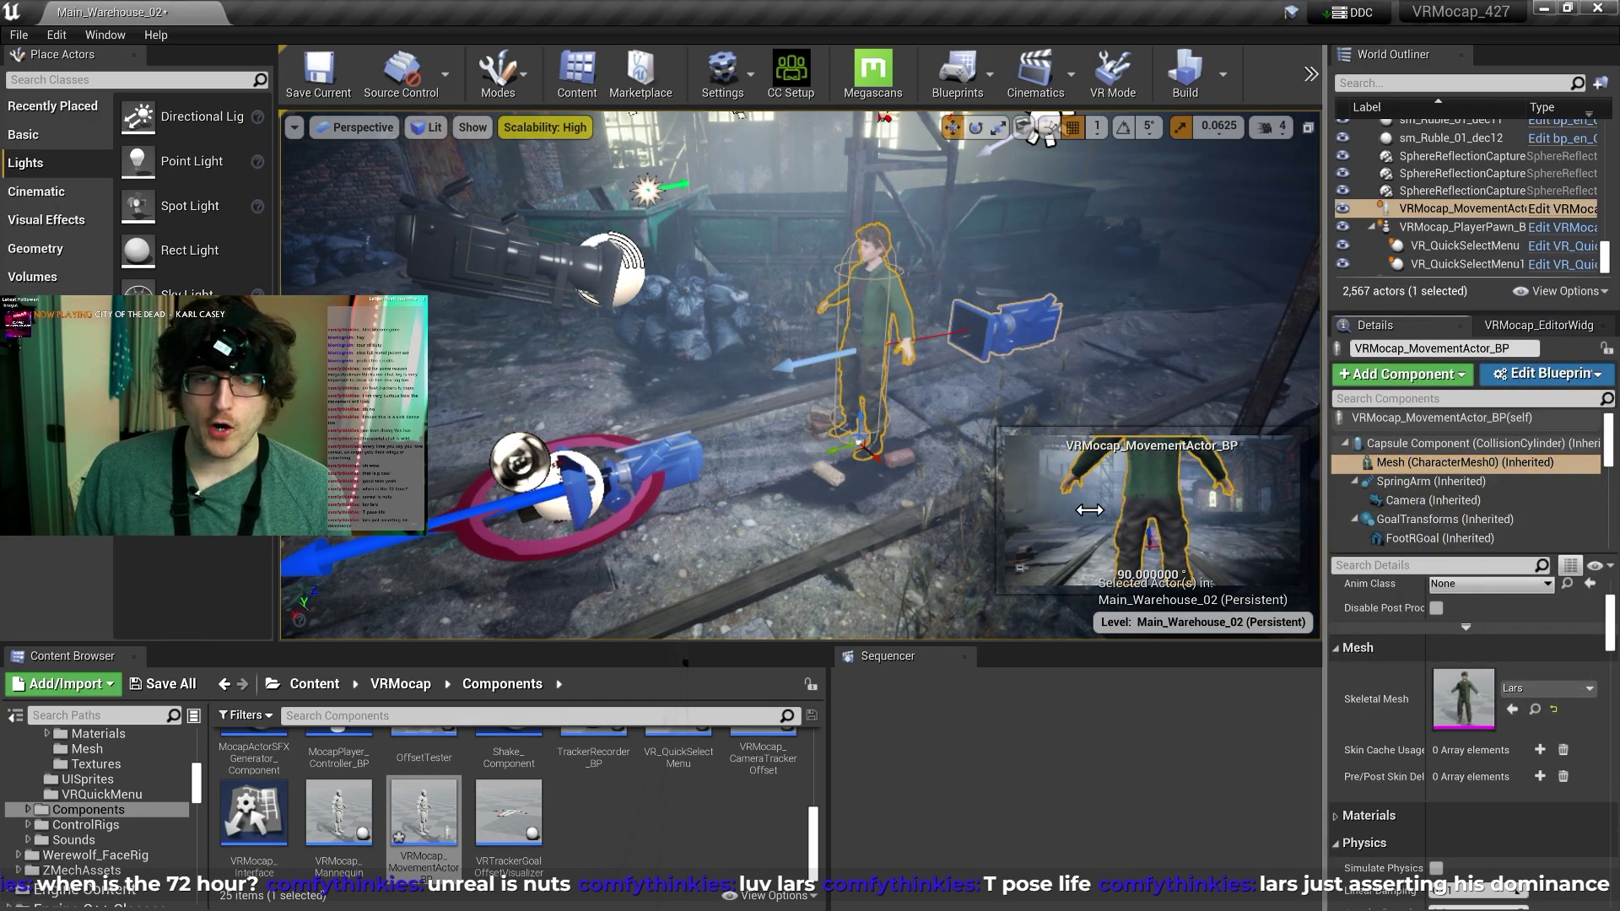
{"action": "right_click_drag", "start_coordinate": [899, 417], "coordinate": [899, 367]}
{"action": "scroll", "coordinate": [1395, 625], "scroll_direction": "up", "scroll_amount": 2}
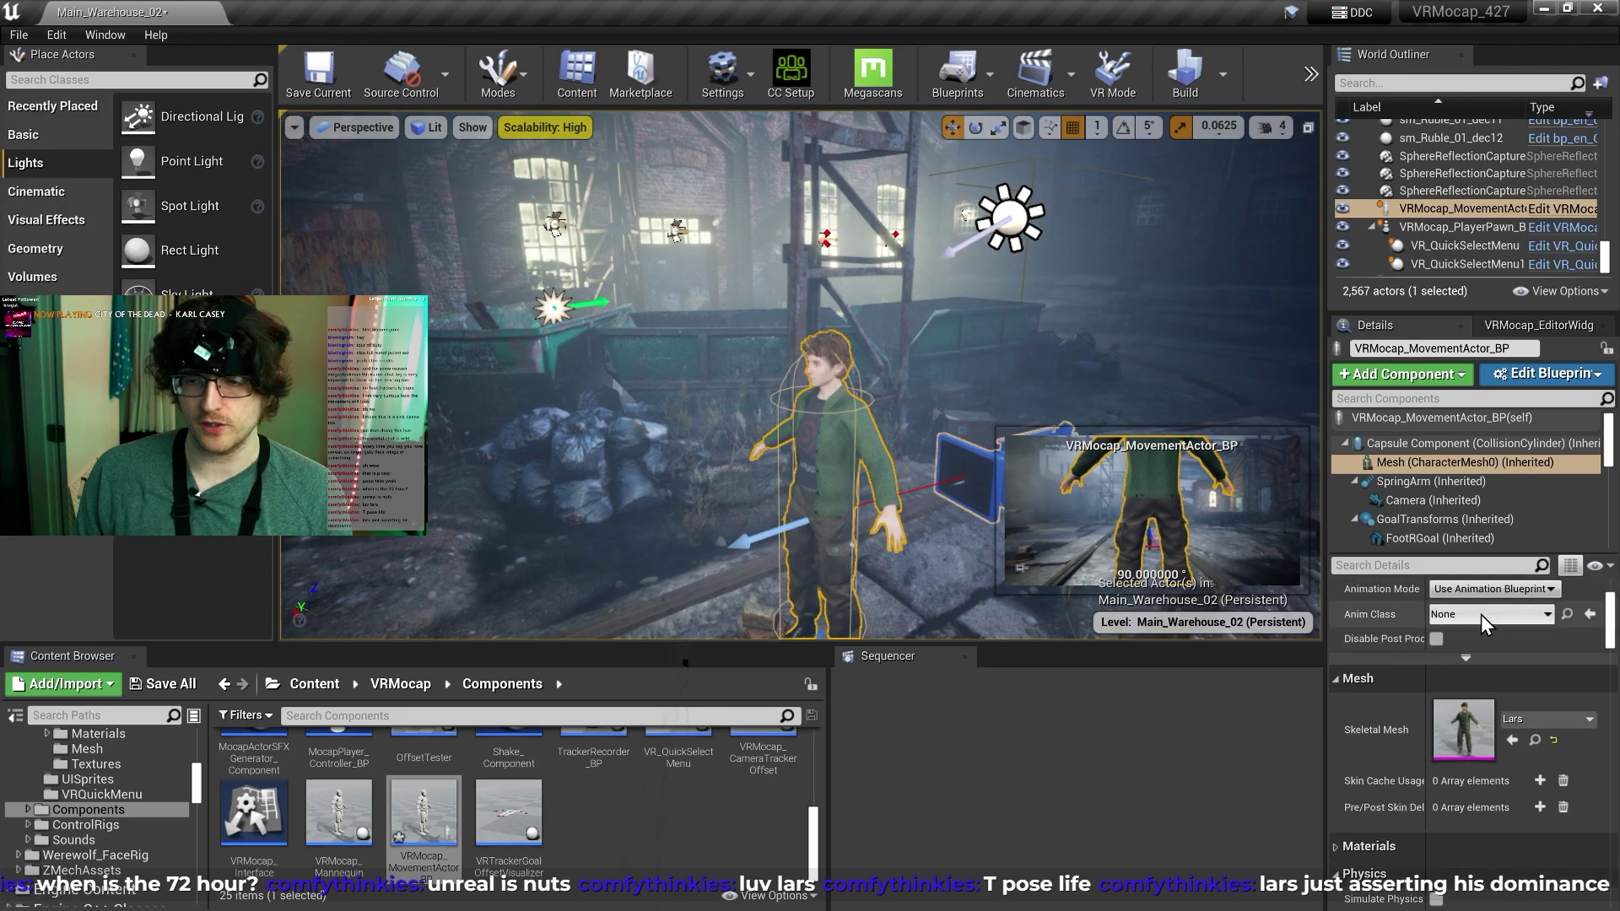
{"action": "left_click", "coordinate": [1502, 645]}
{"action": "type", "text": "c"}
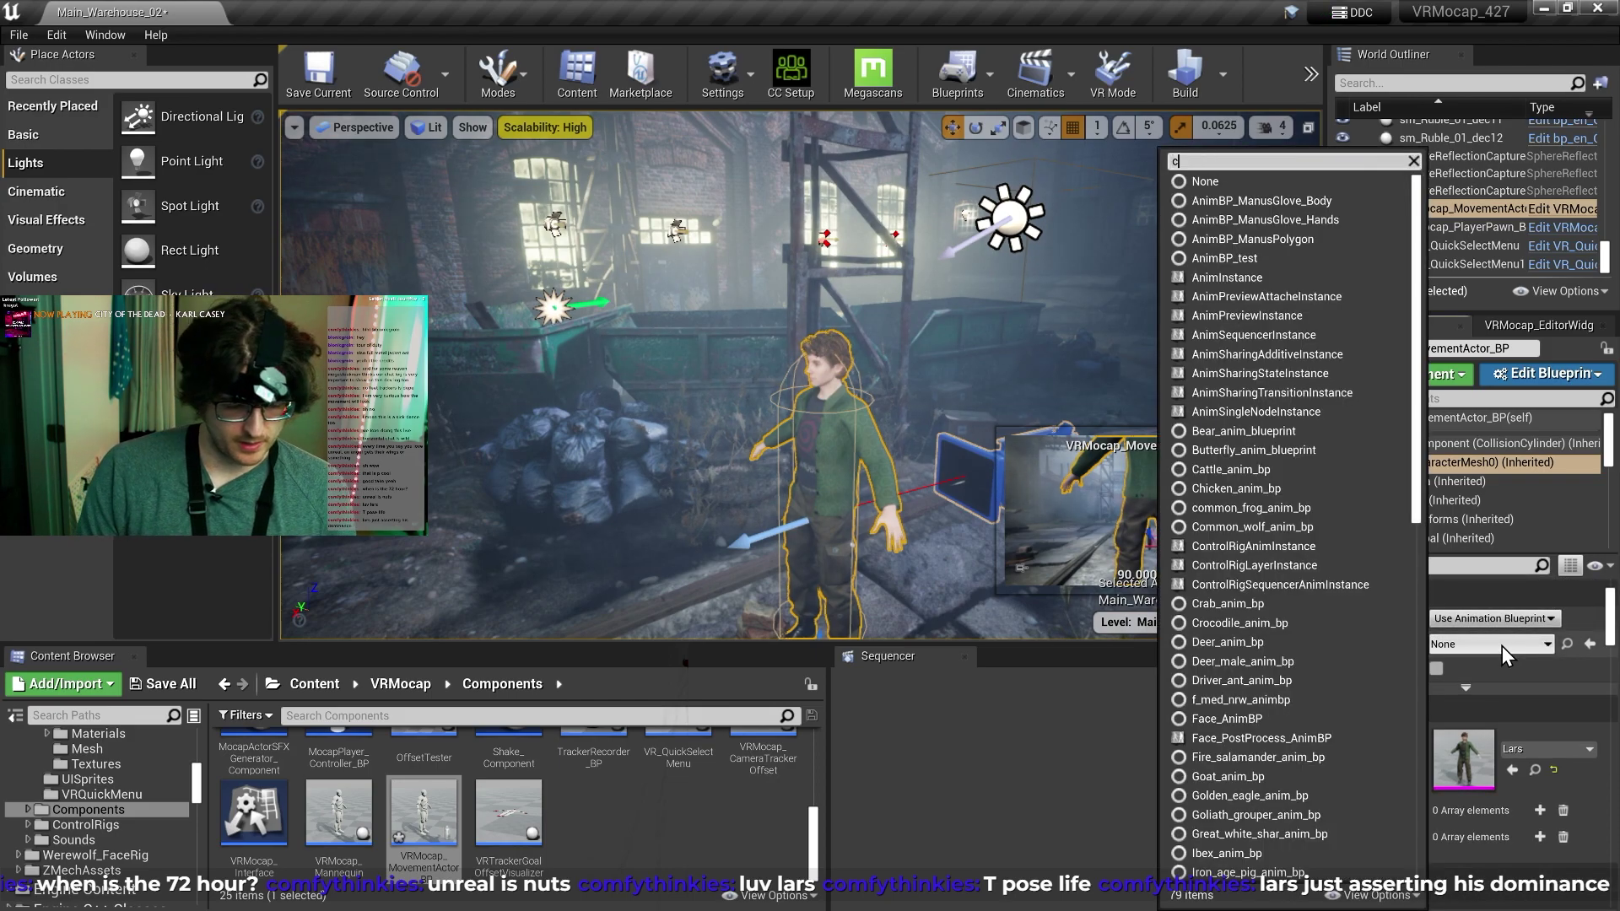
{"action": "type", "text": "c3"}
{"action": "left_click", "coordinate": [1429, 709]}
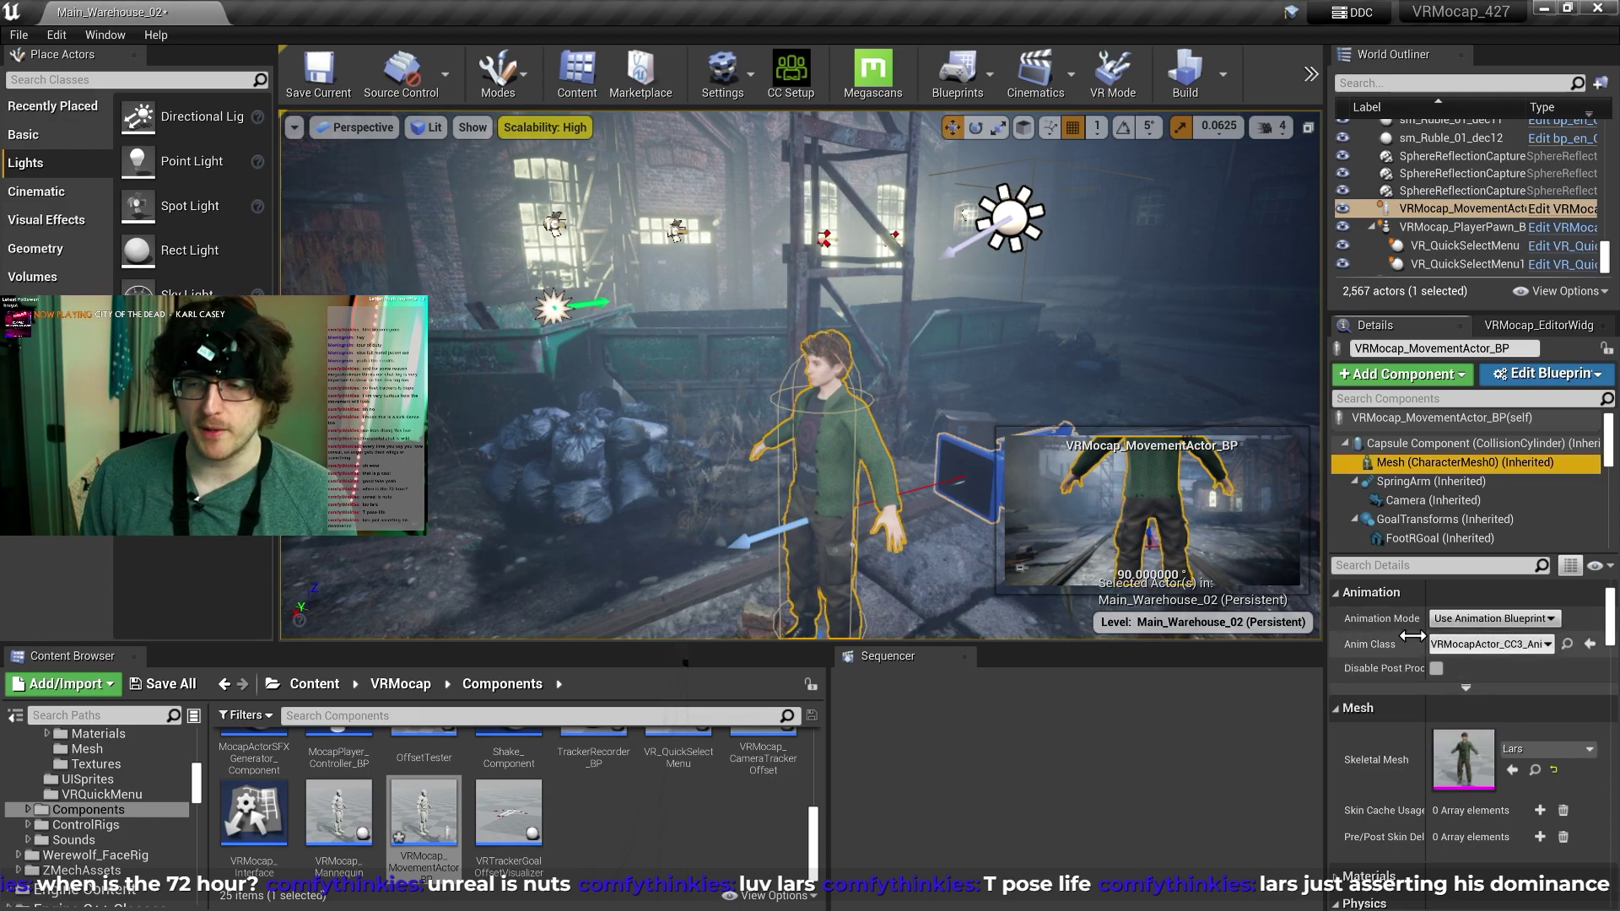
Set the MocapActor_Component's Mocap Actor Rig to CC3
{"action": "scroll", "coordinate": [1414, 529], "scroll_direction": "down", "scroll_amount": 5}
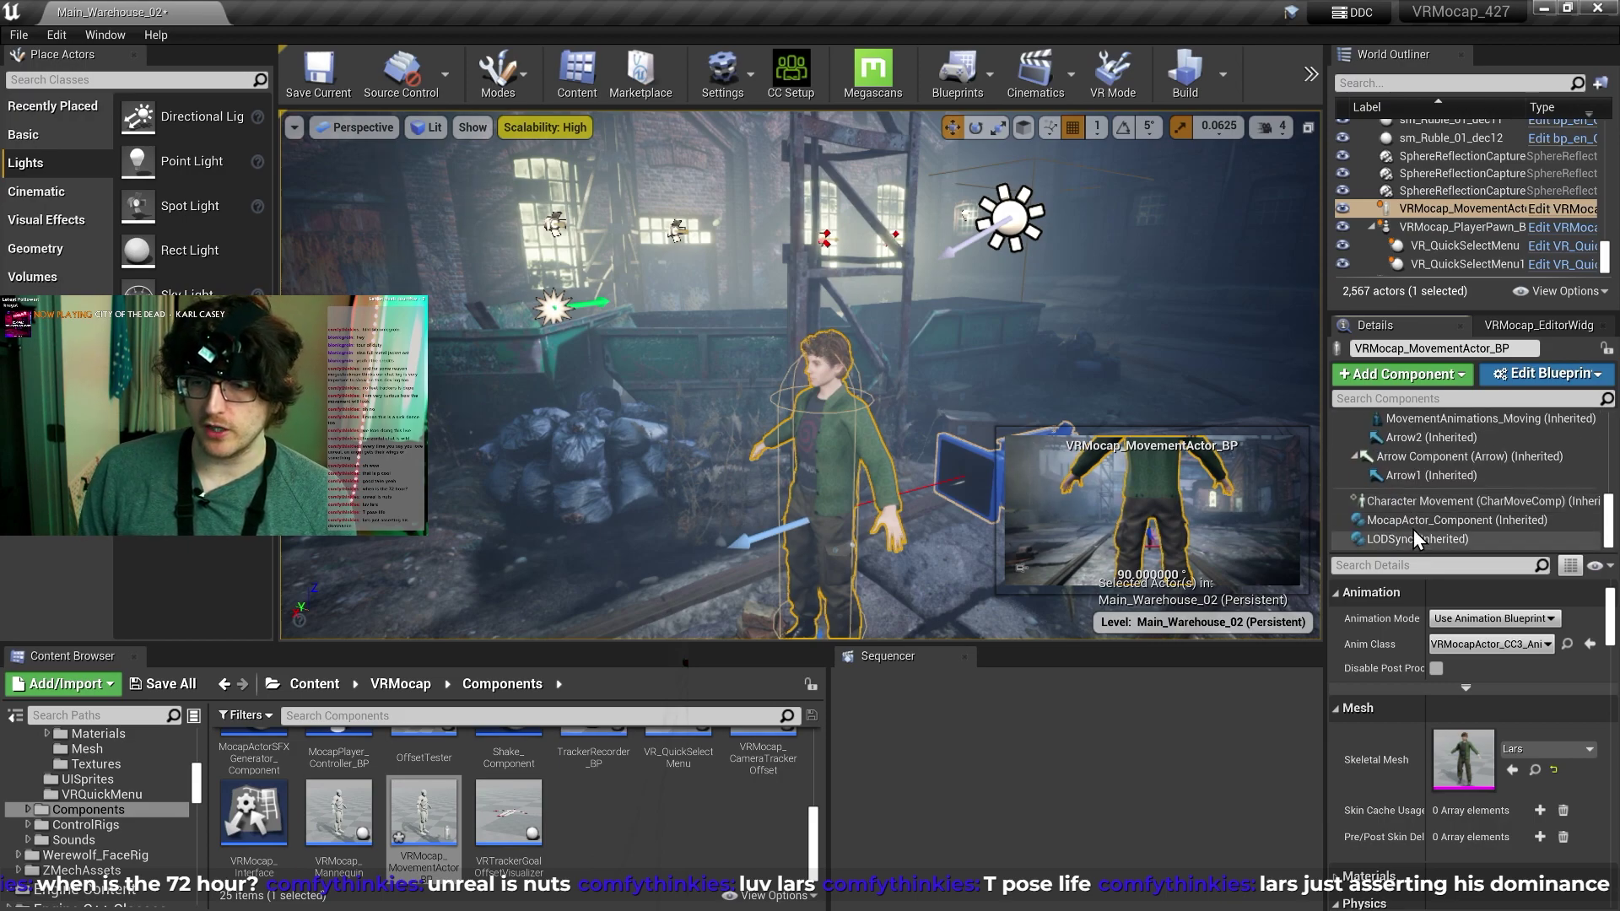
{"action": "left_click", "coordinate": [1447, 521]}
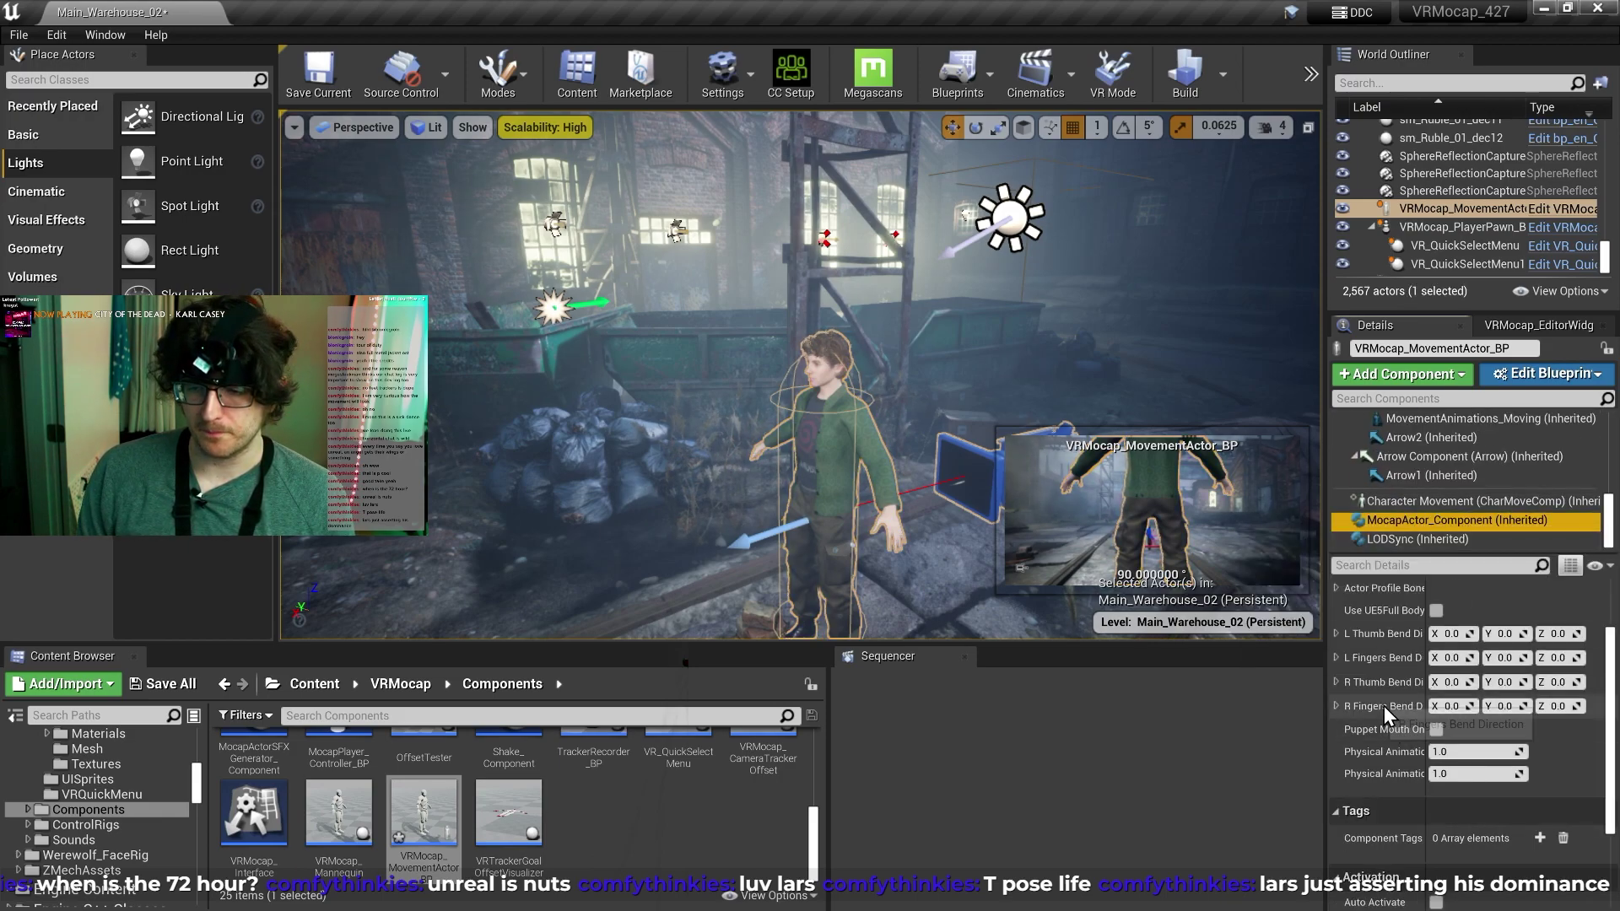
{"action": "scroll", "coordinate": [1384, 705], "scroll_direction": "up", "scroll_amount": 3}
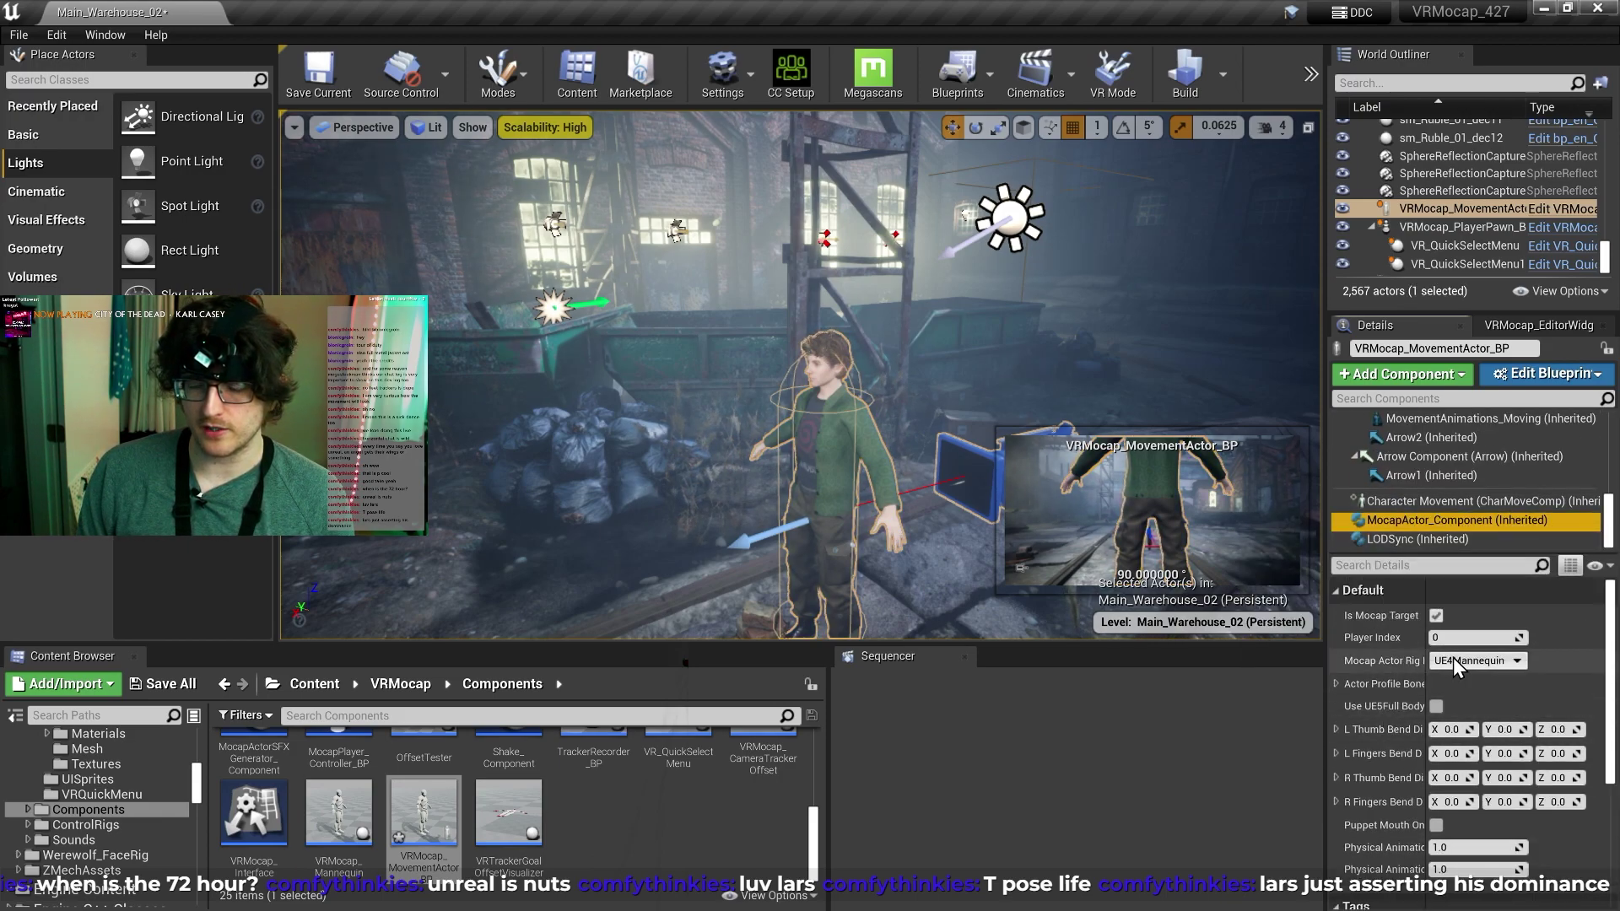
{"action": "left_click", "coordinate": [1452, 660]}
{"action": "left_click", "coordinate": [1450, 681]}
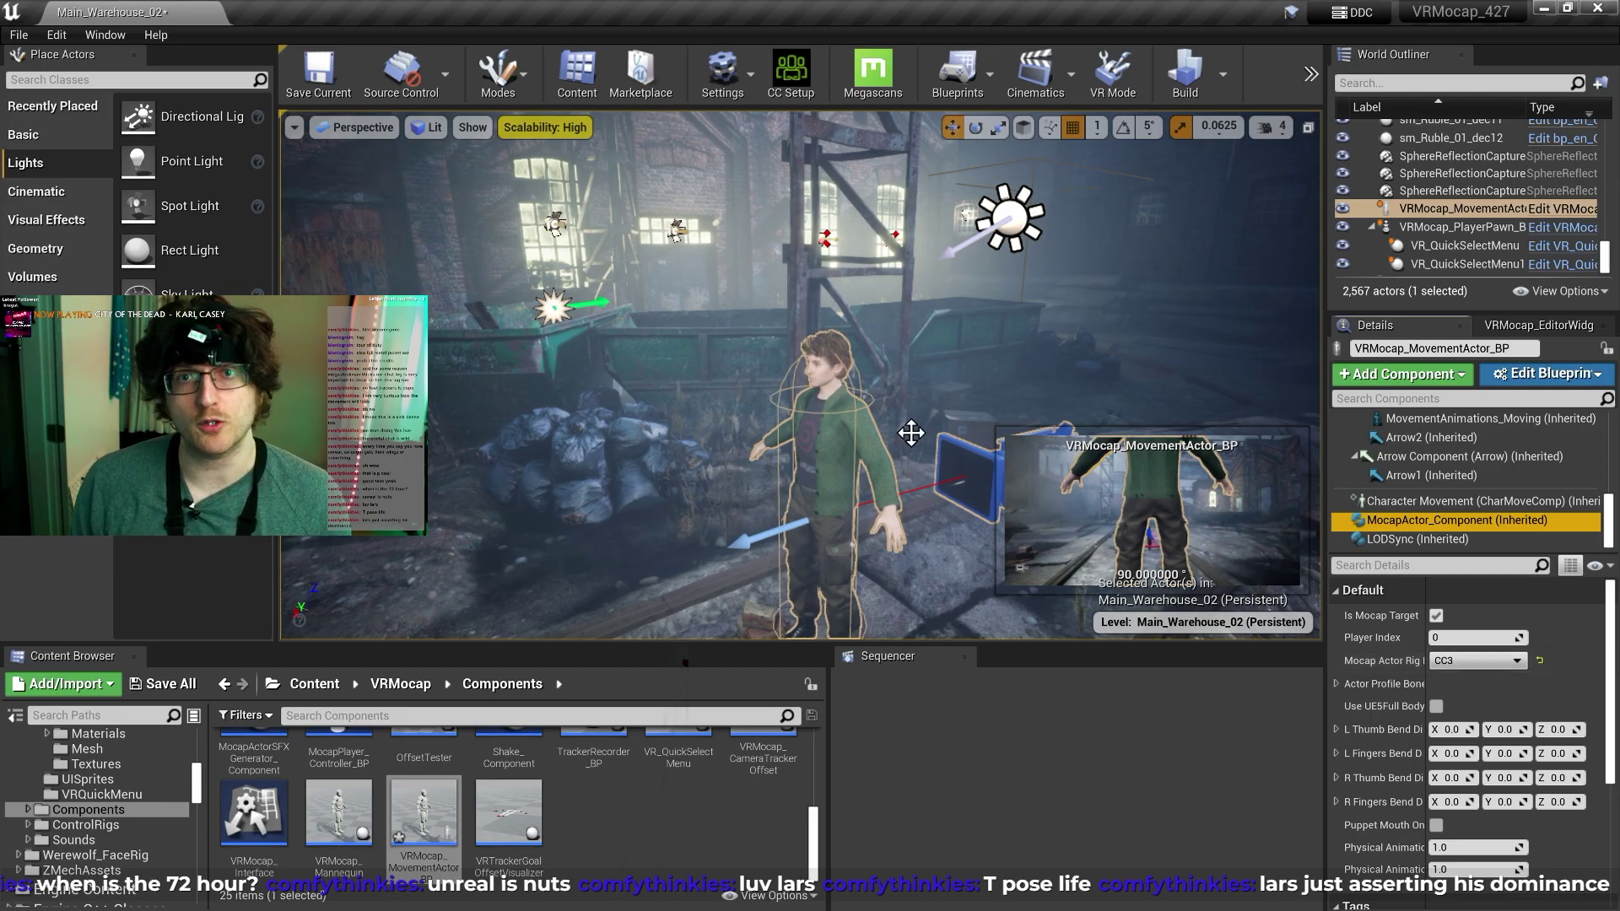
Select VRMocap_PlayerPawn_BP by its blue controller and review its Live Link Tracker mappings
{"action": "left_click", "coordinate": [801, 379]}
{"action": "right_click_drag", "start_coordinate": [801, 379], "coordinate": [801, 380]}
{"action": "right_click_drag", "start_coordinate": [1087, 242], "coordinate": [1087, 241]}
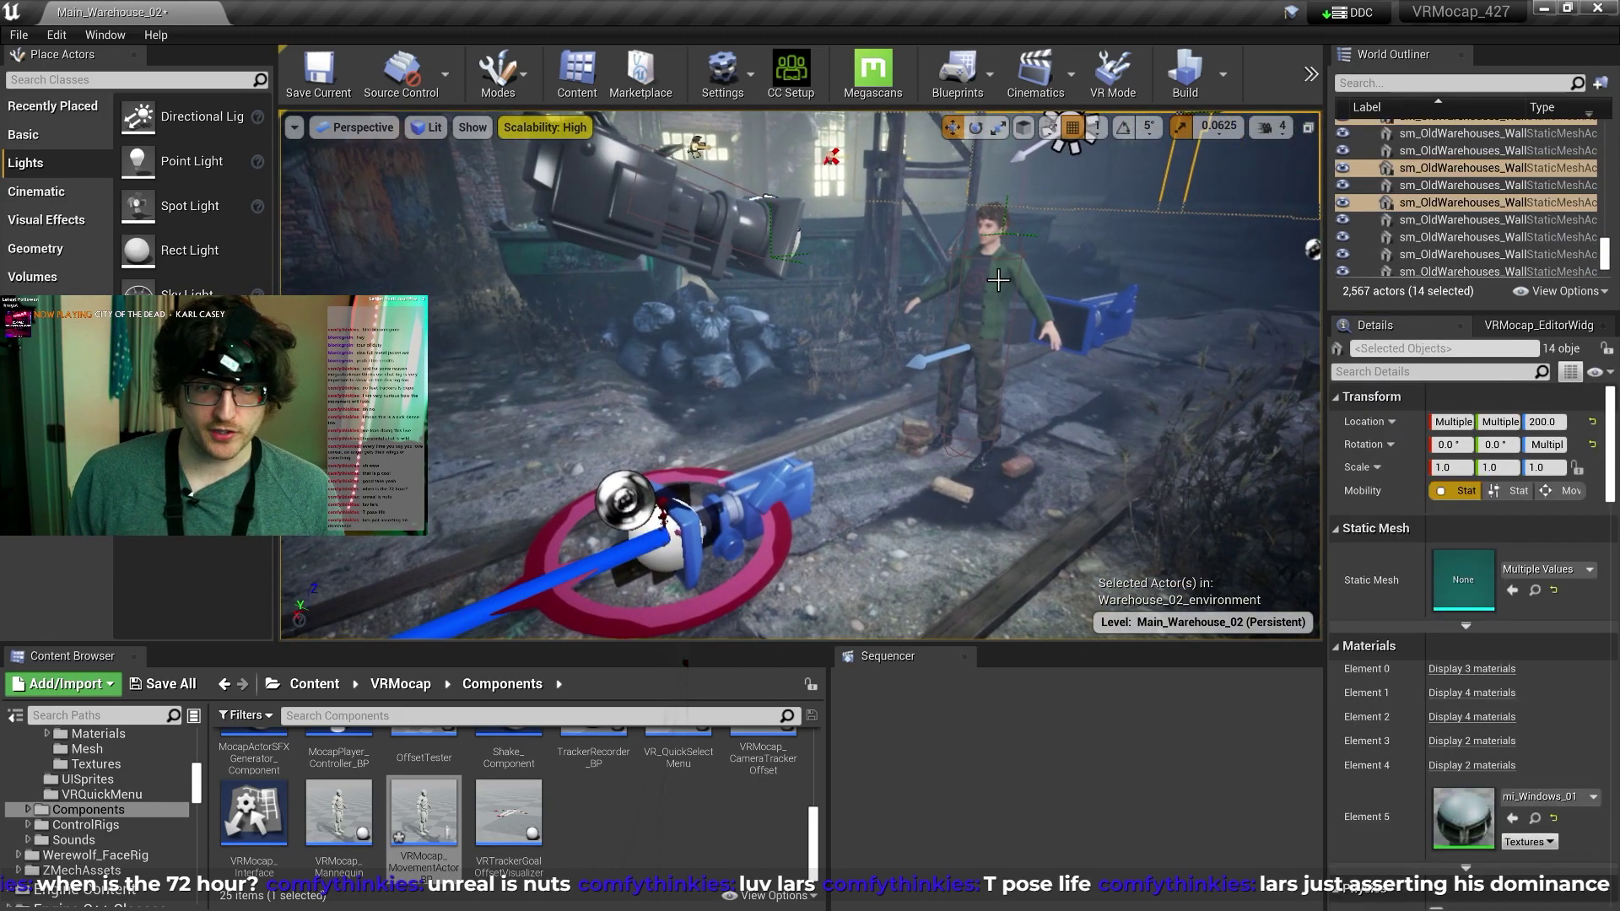
{"action": "left_click", "coordinate": [777, 489]}
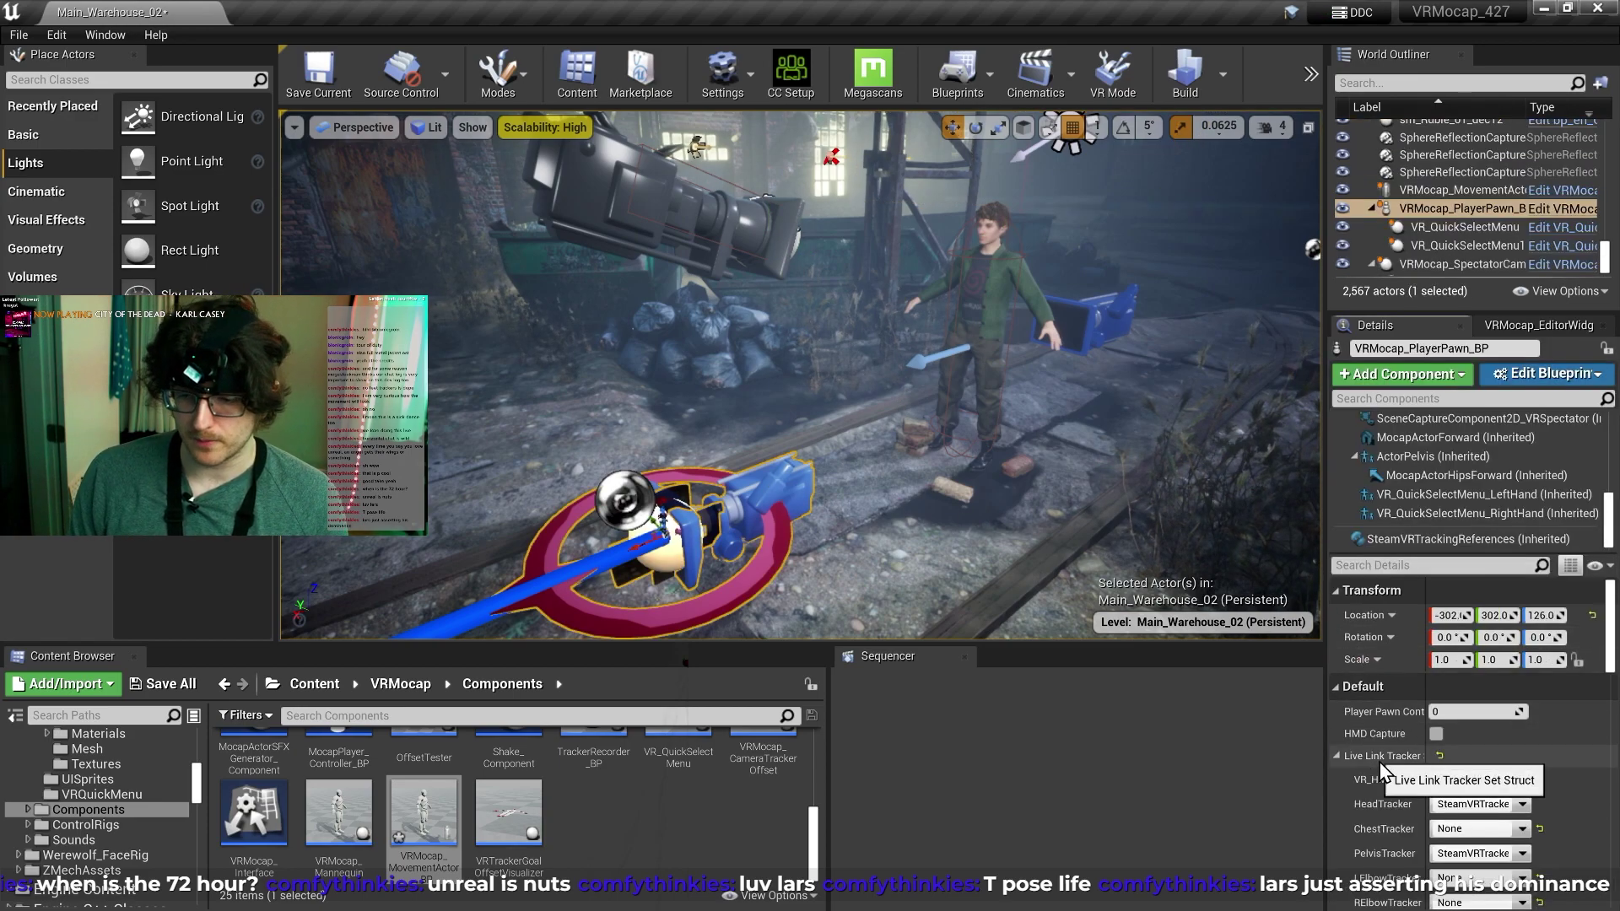
{"action": "scroll", "coordinate": [1379, 762], "scroll_direction": "down", "scroll_amount": 2}
{"action": "left_click", "coordinate": [1335, 697]}
{"action": "left_click", "coordinate": [1335, 697]}
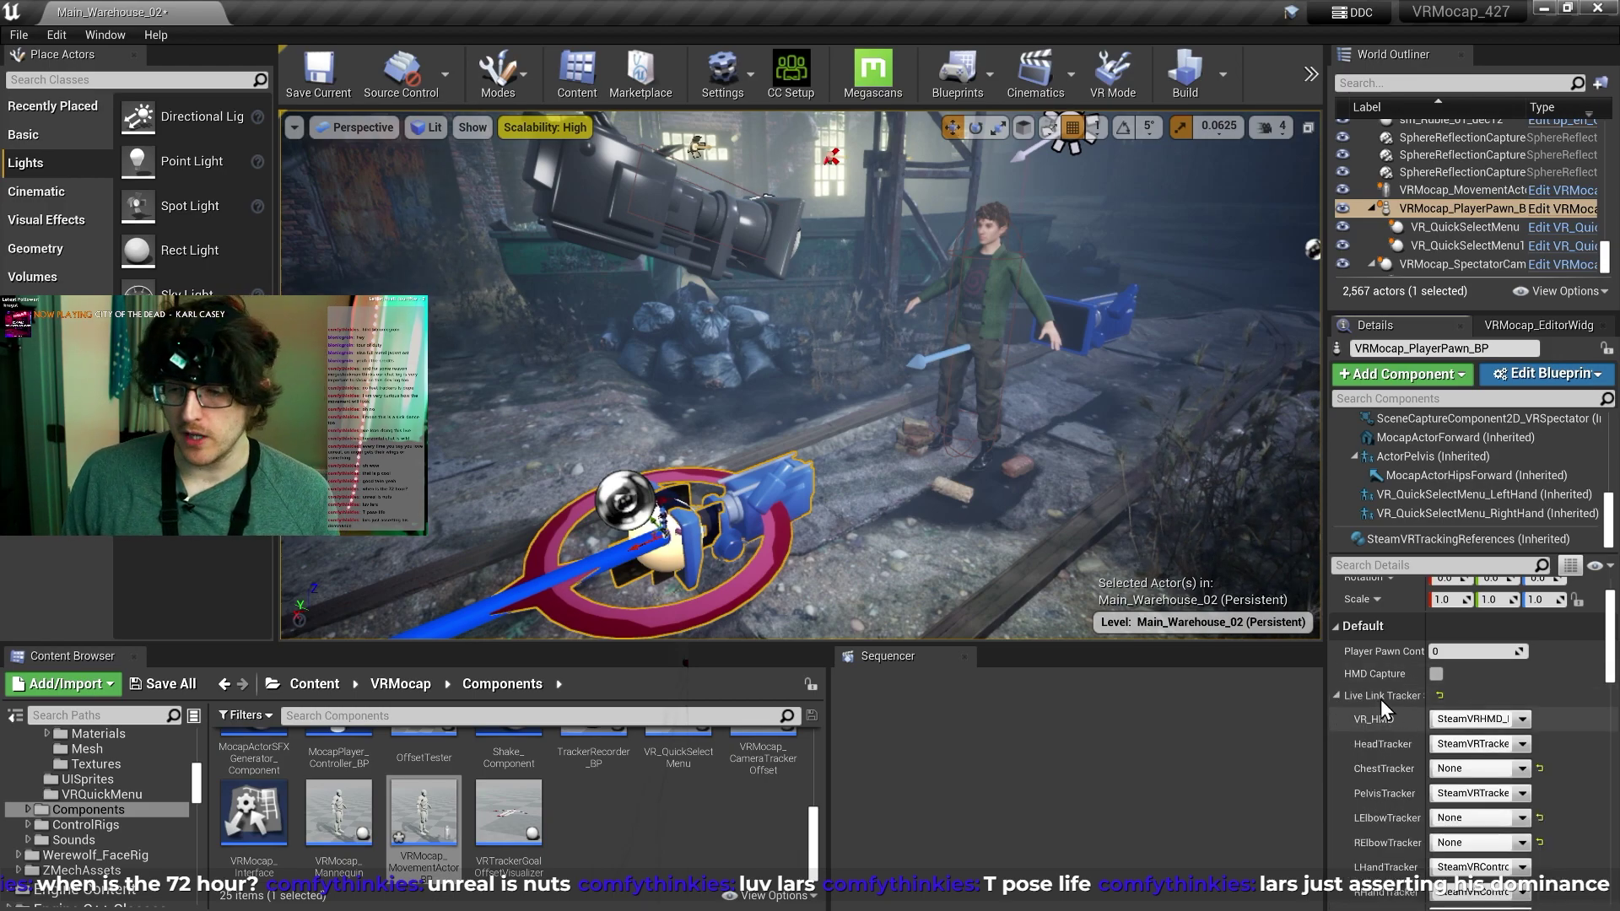
{"action": "scroll", "coordinate": [1380, 717], "scroll_direction": "down", "scroll_amount": 2}
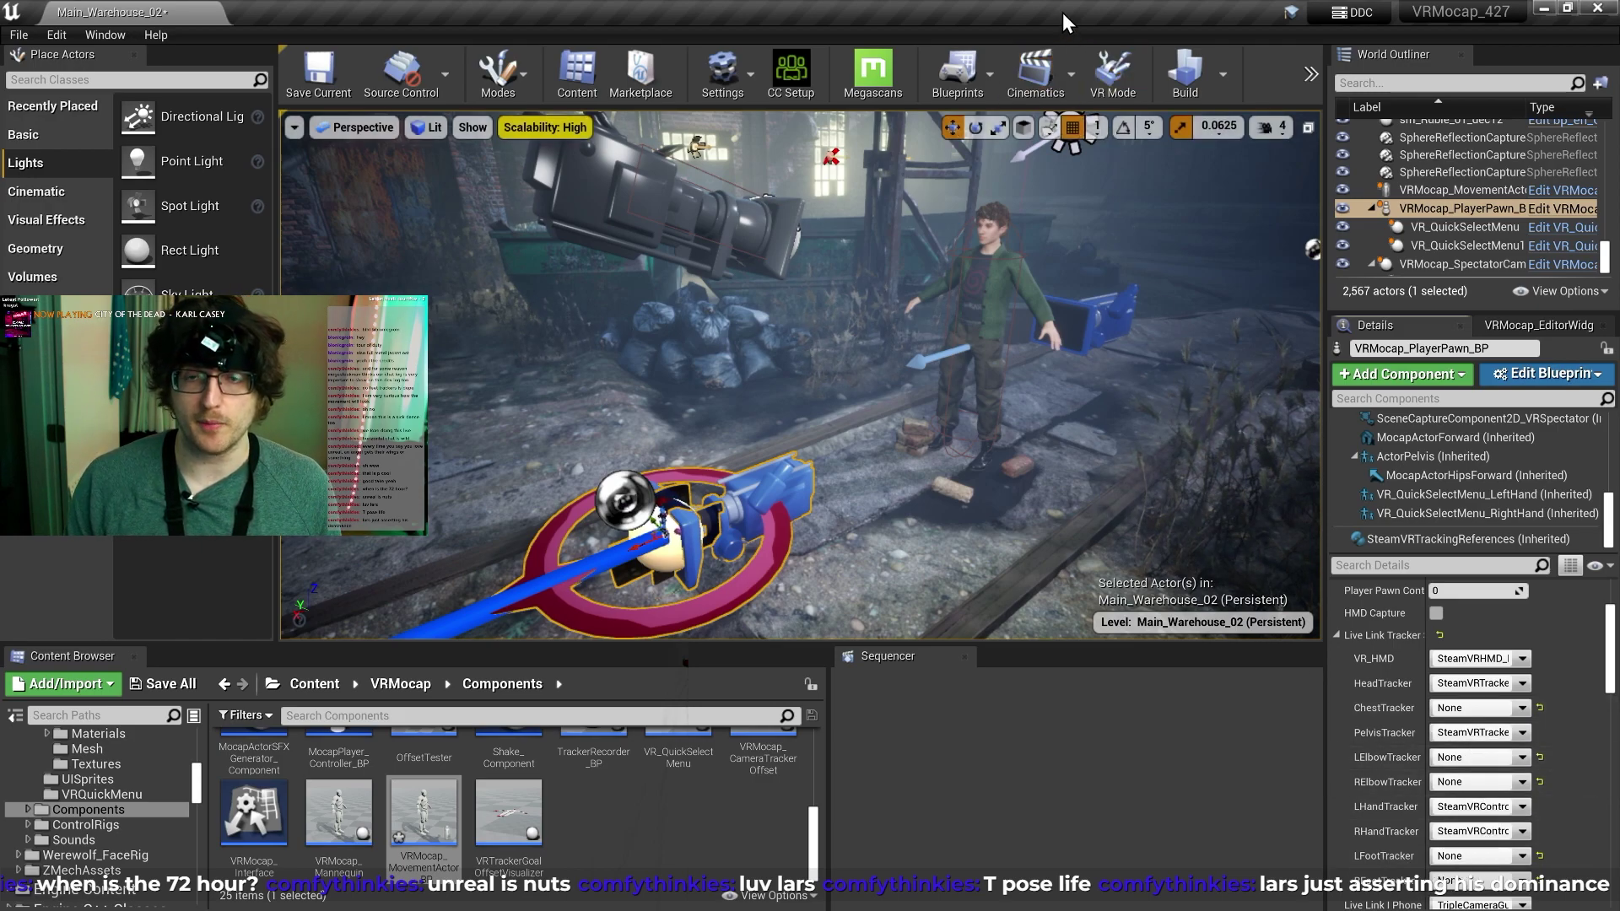
Start a Play-in-Editor session with Alt+P to test the Lars mocap actor
{"action": "key", "text": "alt+p"}
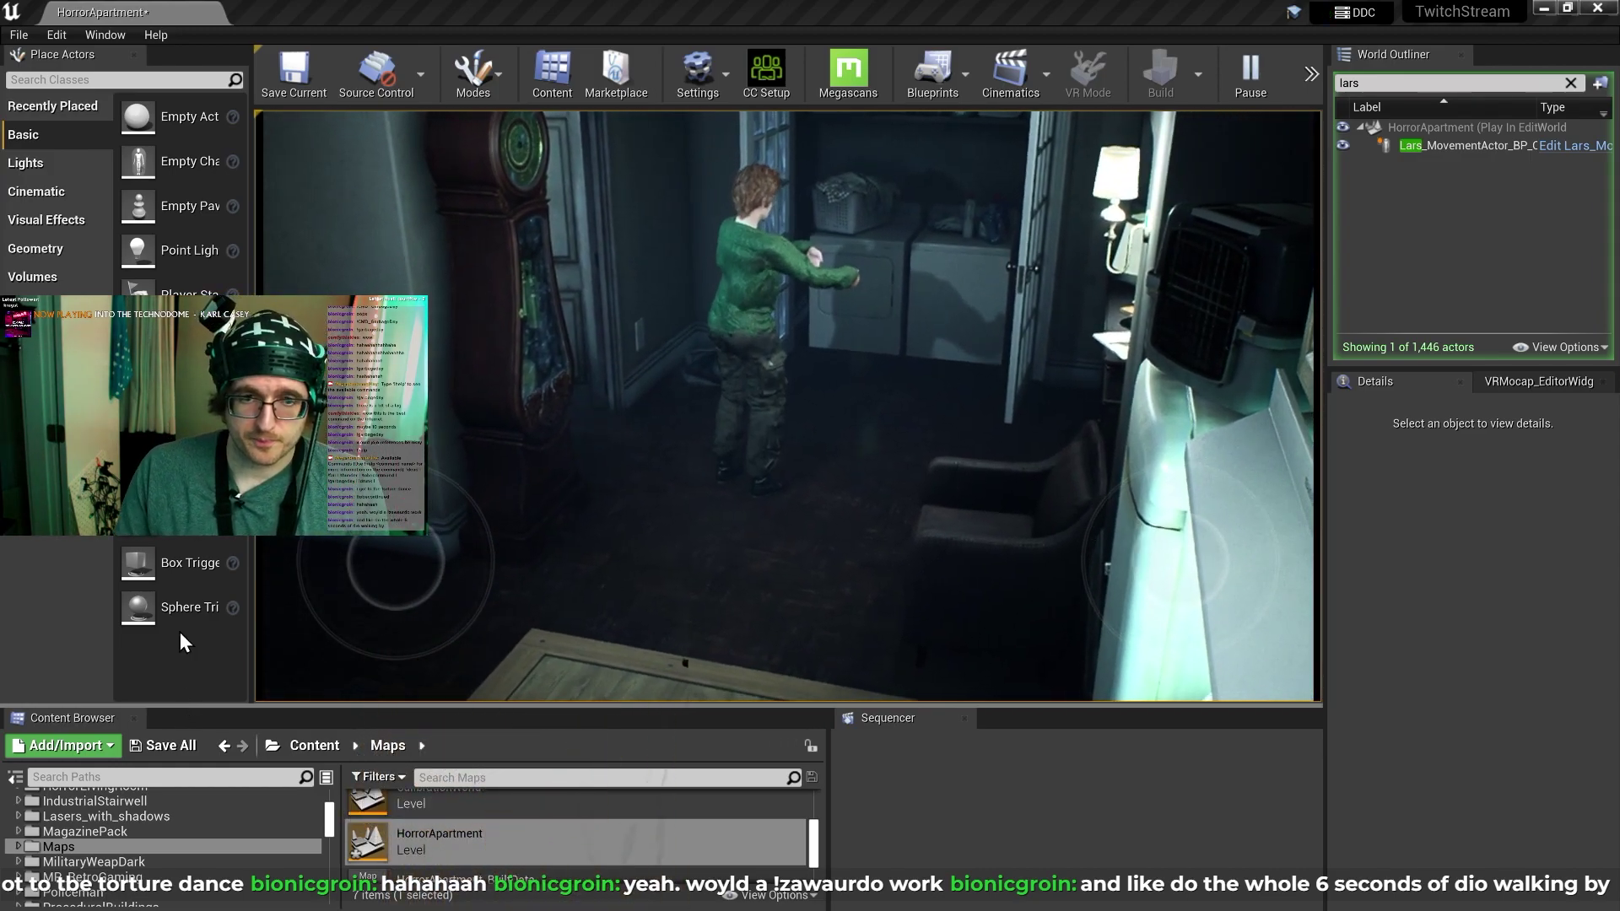
Stop playing, filter the World Outliner by 'vrmo' and select VRMocap_SpectatorCam
{"action": "key", "text": "Escape"}
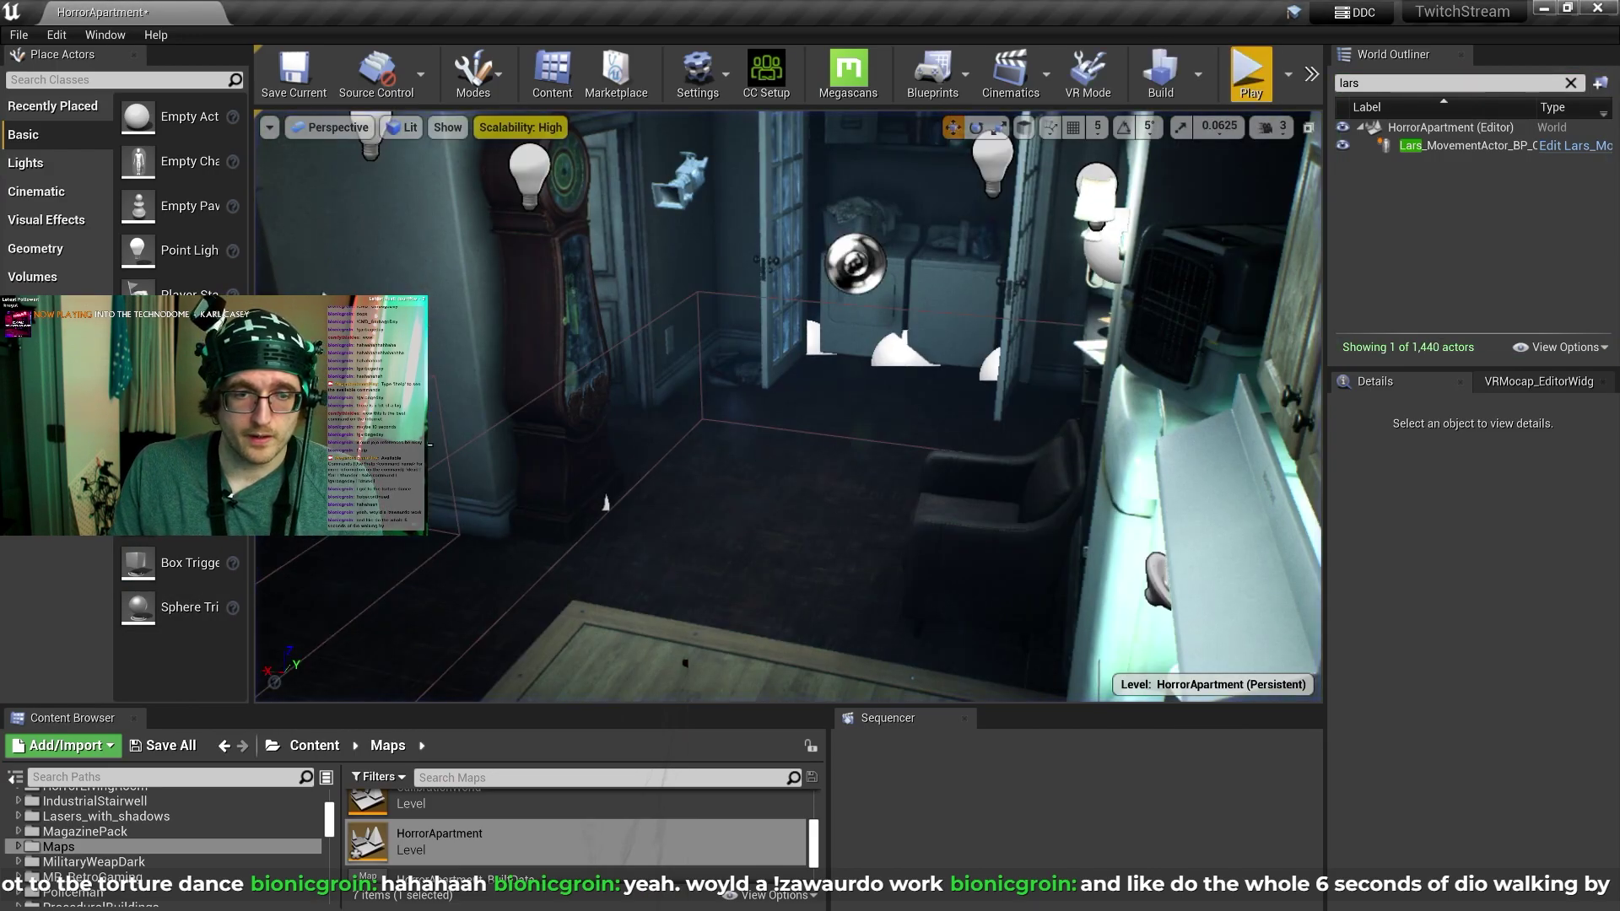
{"action": "left_click", "coordinate": [1434, 85]}
{"action": "type", "text": "pla"}
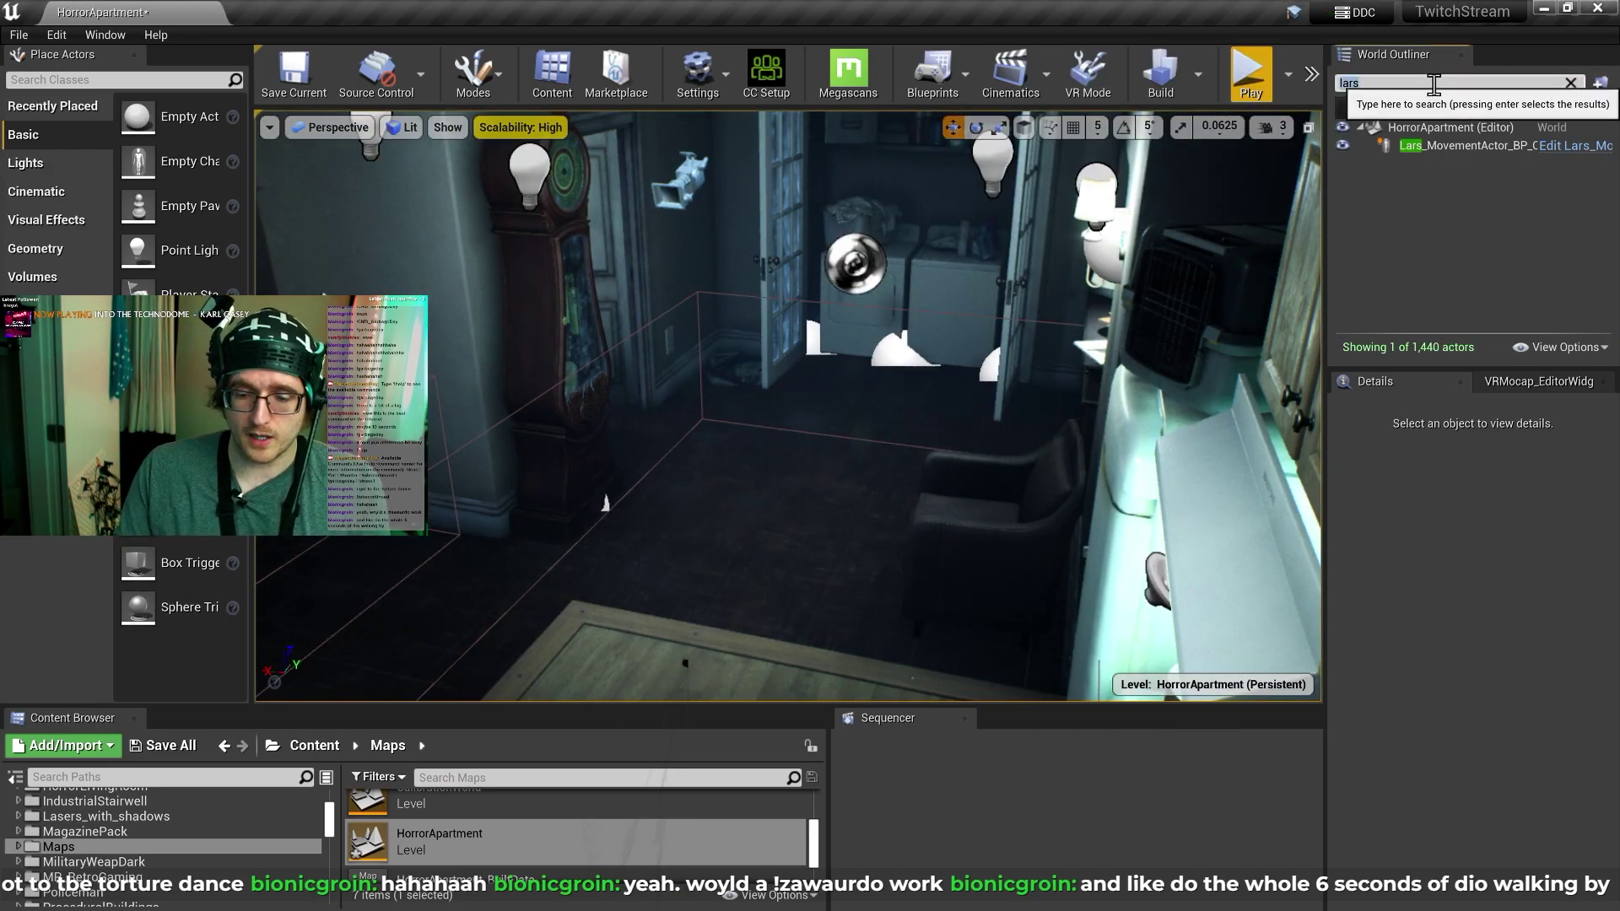
{"action": "key", "text": "BackSpace"}
{"action": "key", "text": "BackSpace"}
{"action": "key", "text": "BackSpace"}
{"action": "type", "text": "vrmo"}
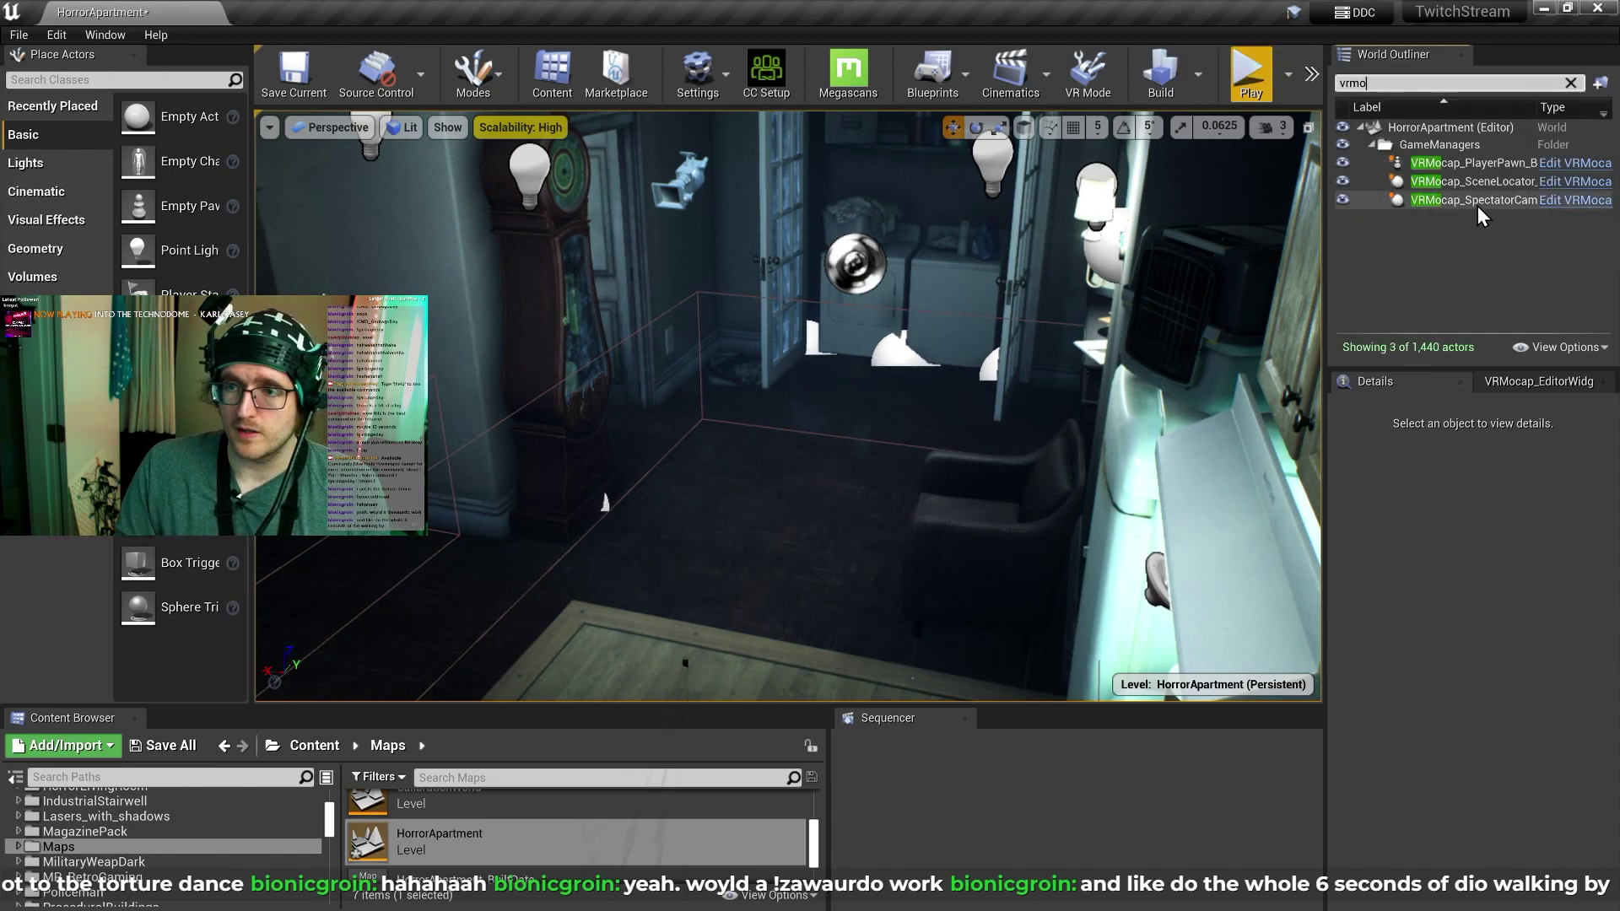
{"action": "left_click", "coordinate": [1477, 202]}
{"action": "scroll", "coordinate": [1400, 670], "scroll_direction": "down", "scroll_amount": 1}
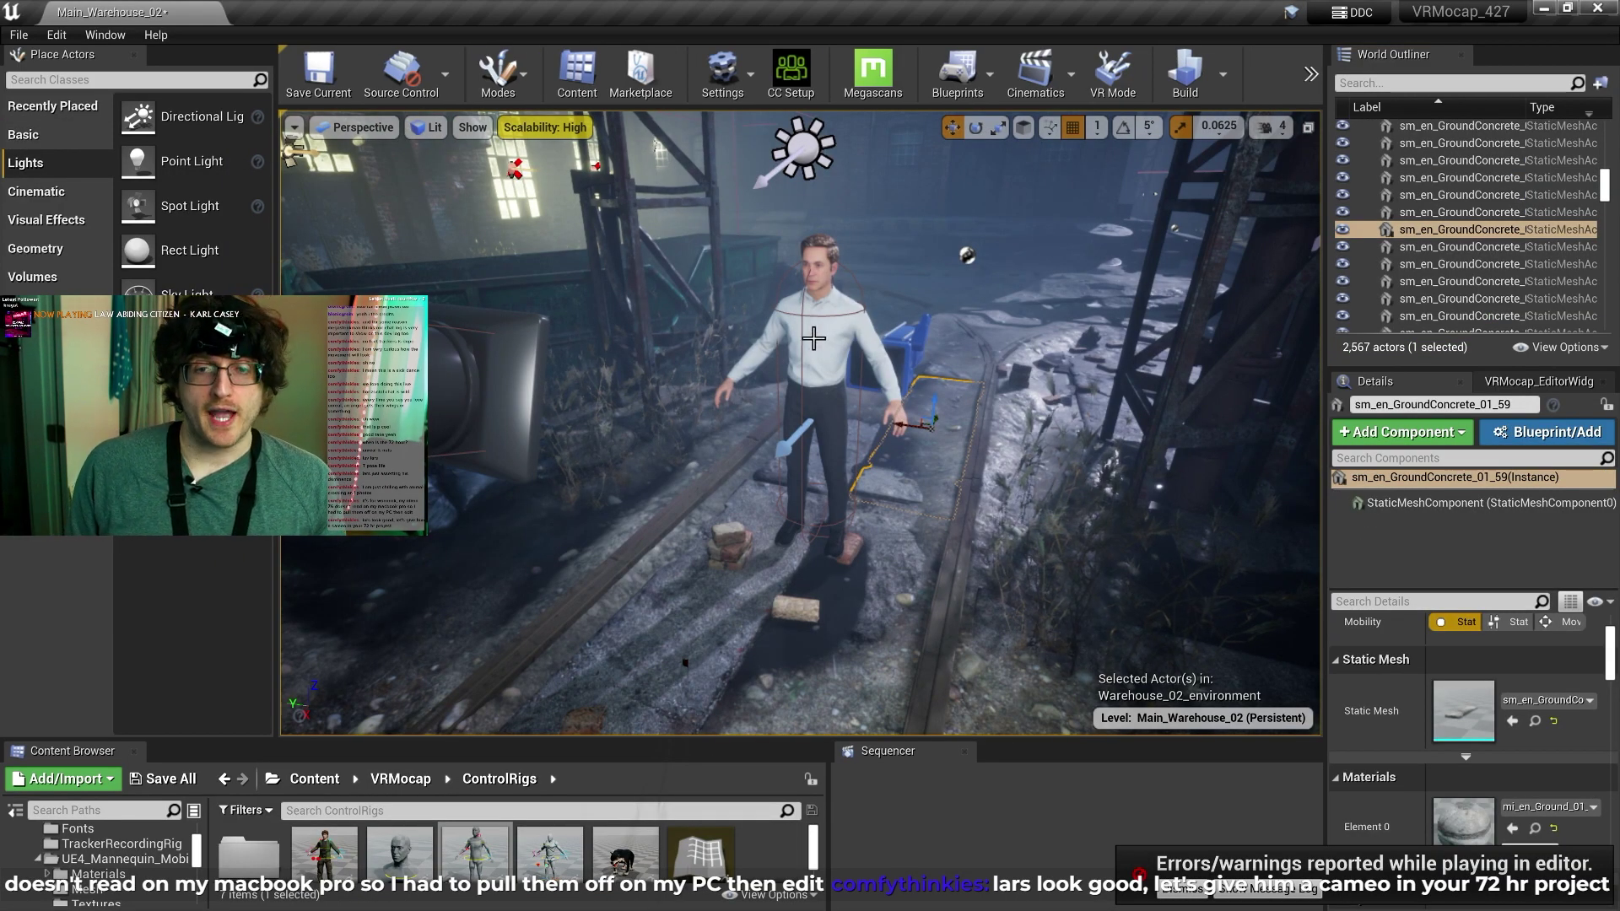
Add a Shake Component to the mocap character, then play the level and eject with F8
{"action": "left_click", "coordinate": [813, 337]}
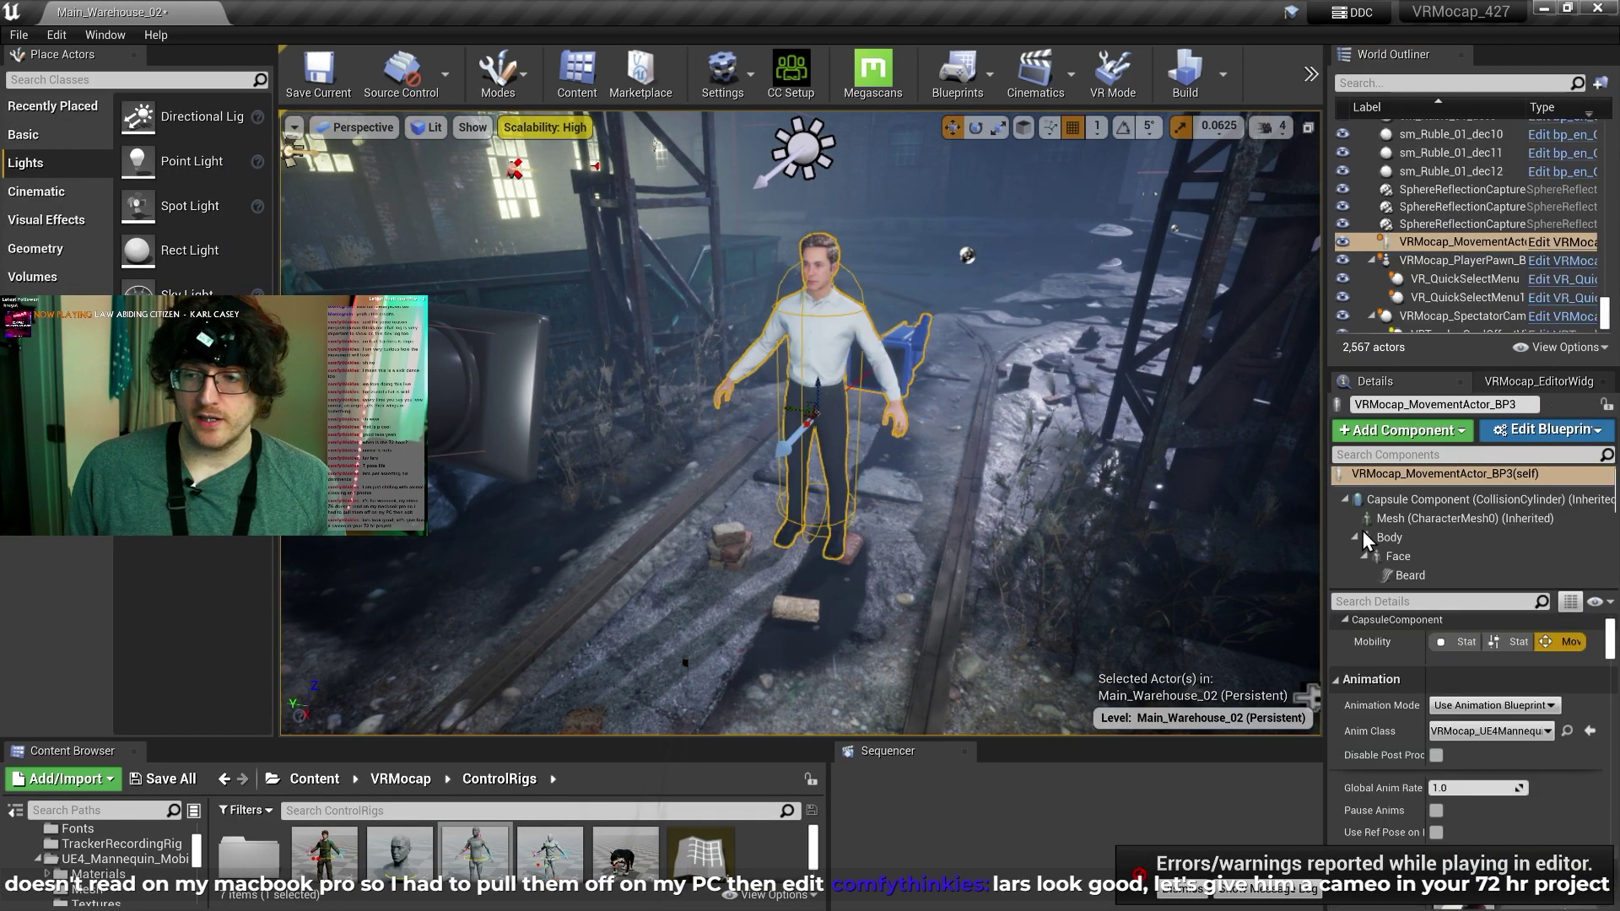
{"action": "left_click", "coordinate": [1401, 434]}
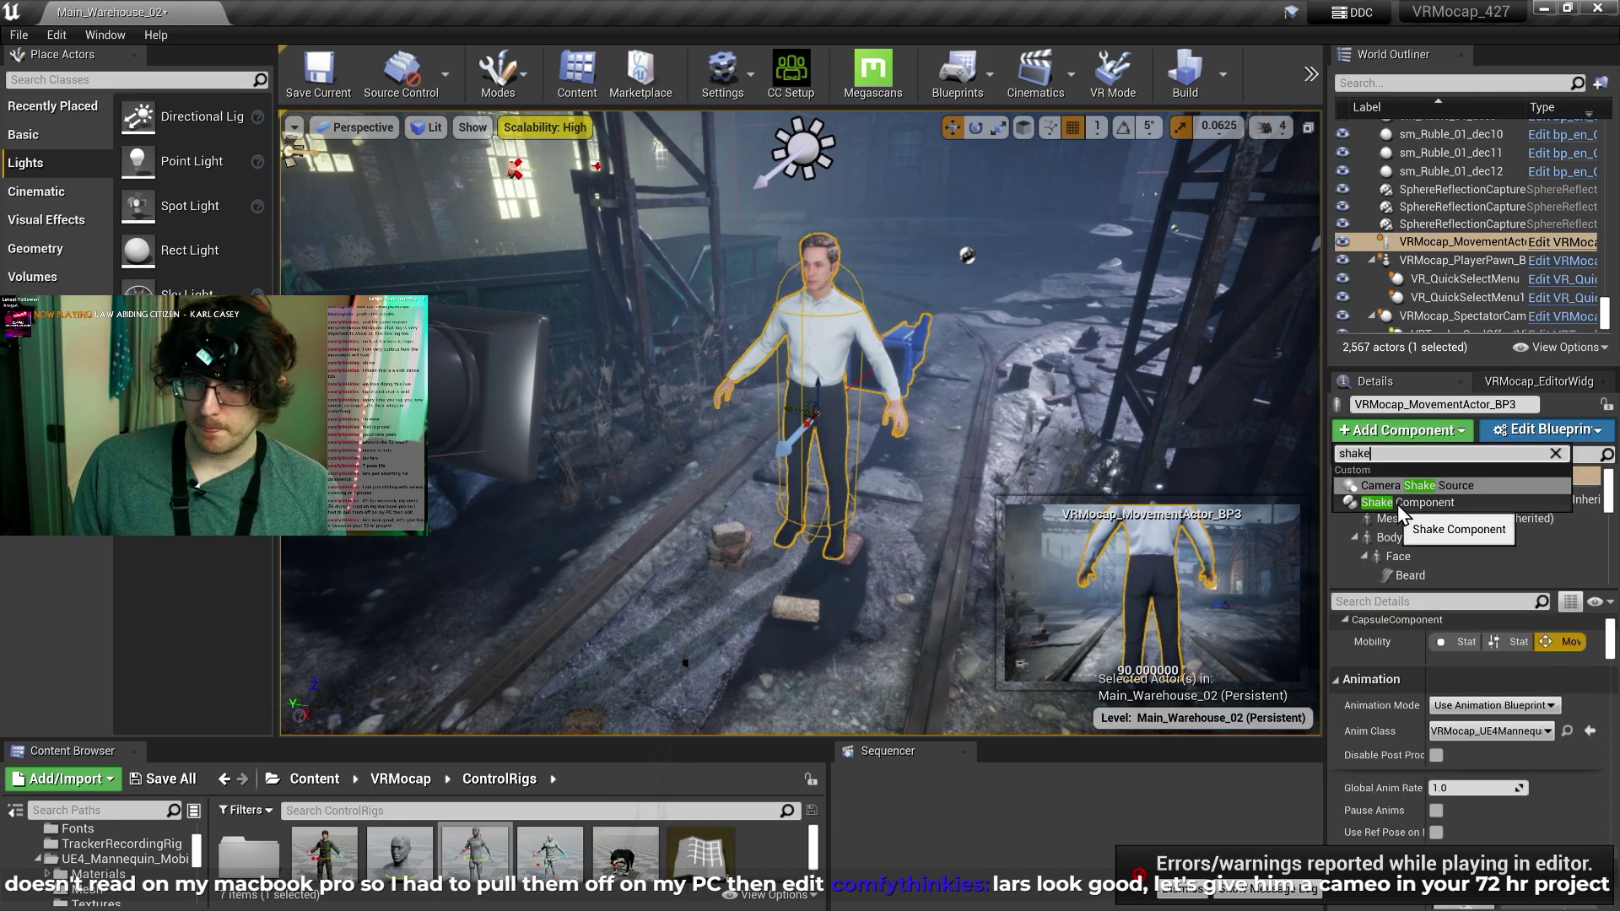
{"action": "left_click", "coordinate": [1397, 504]}
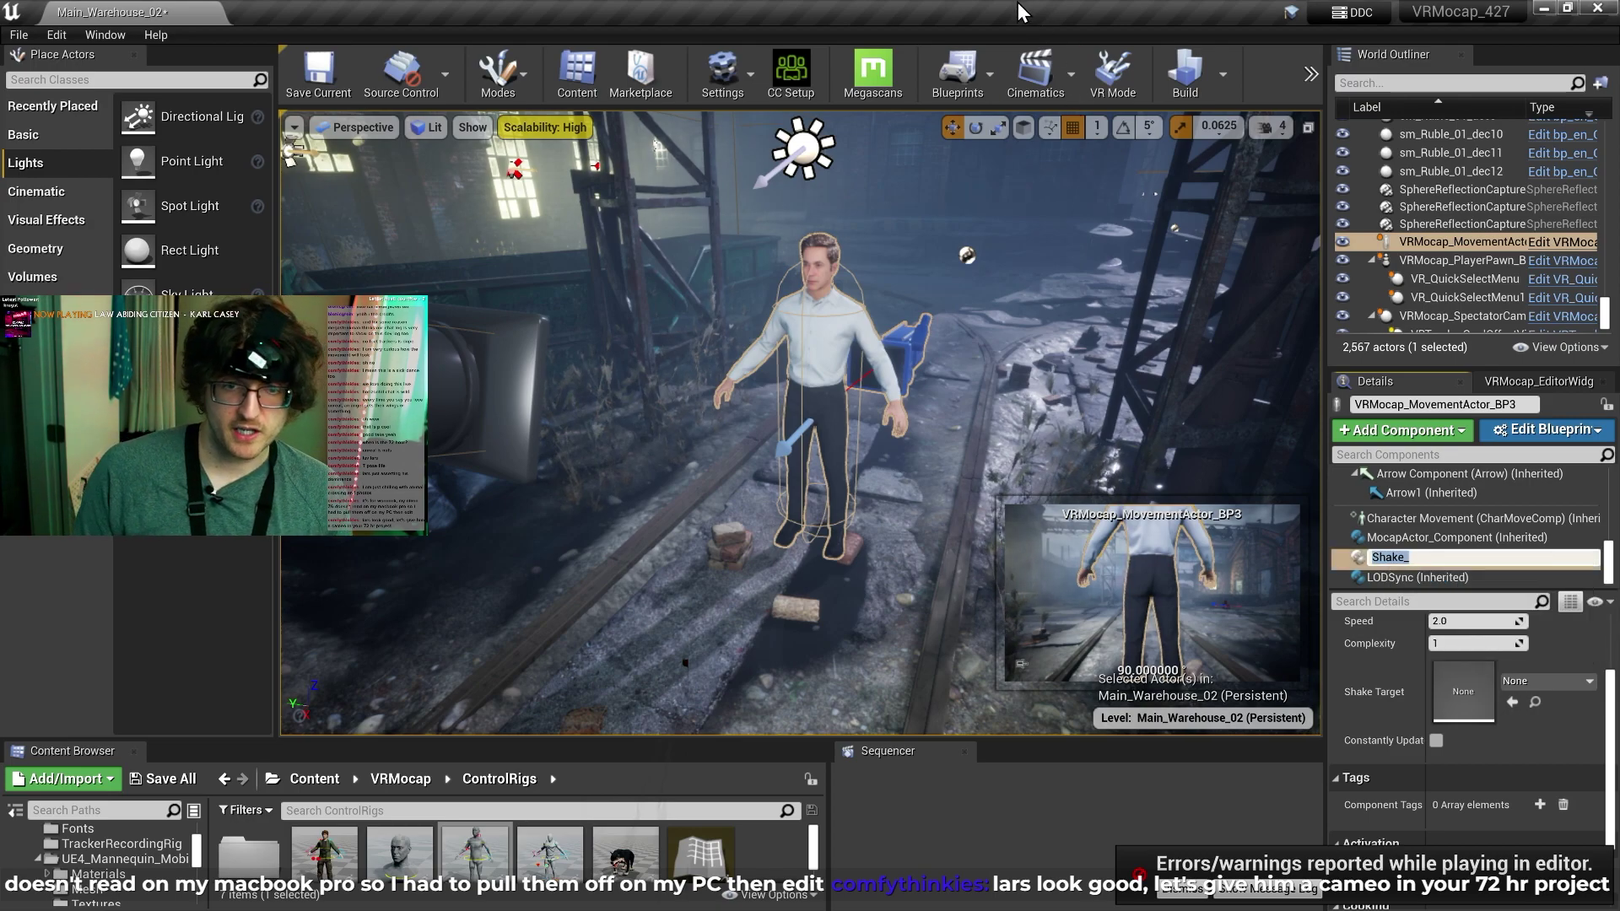
{"action": "key", "text": "alt+p"}
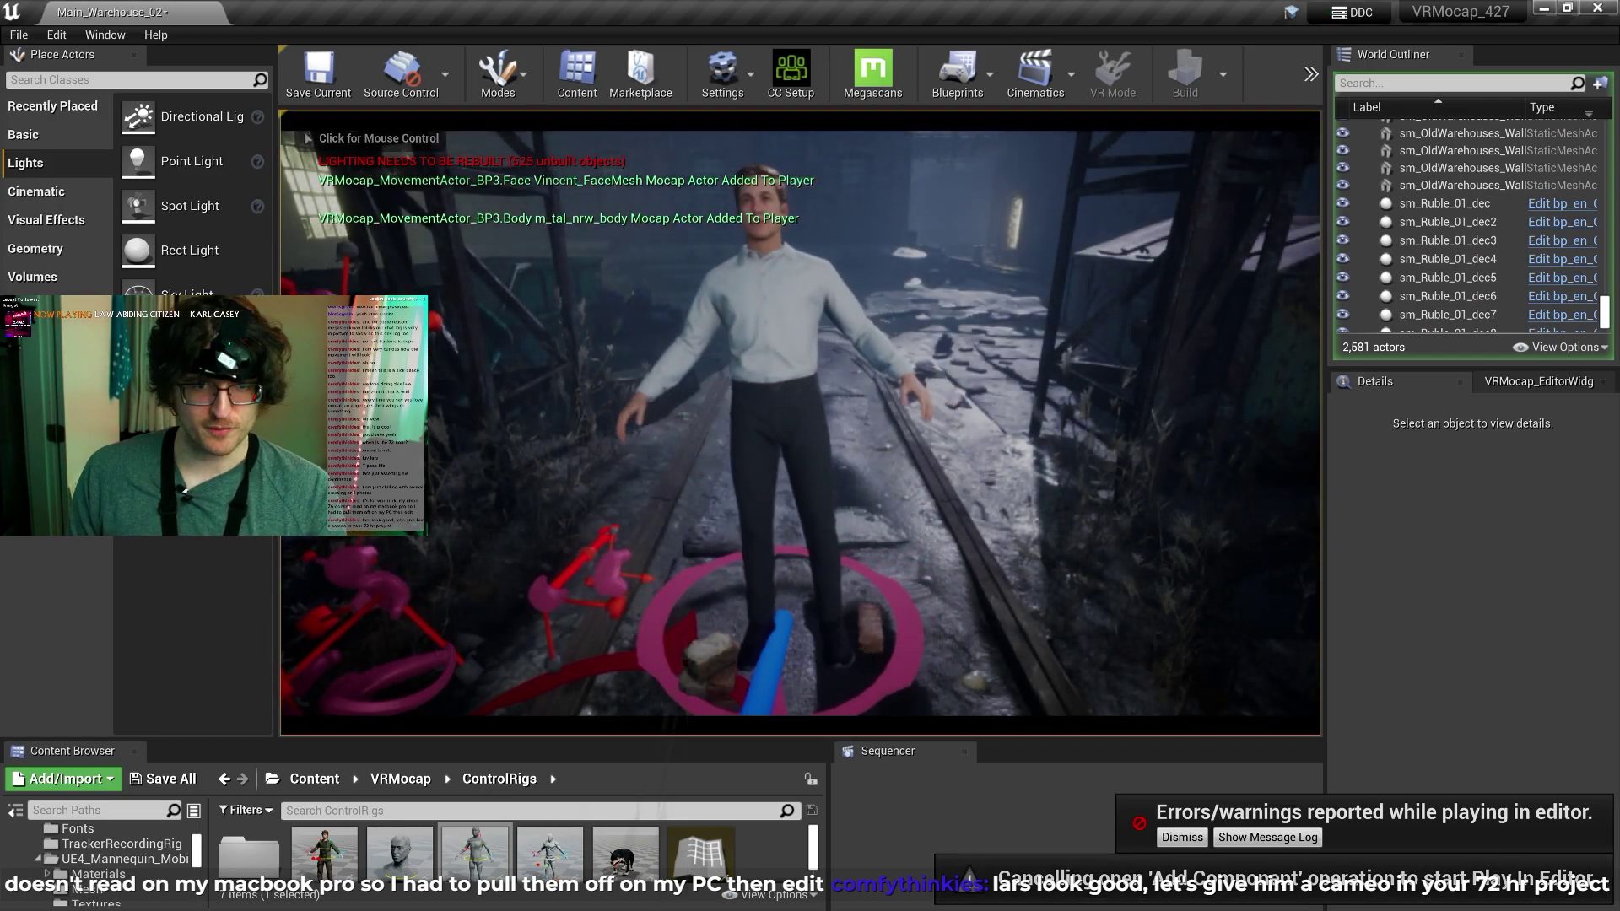
{"action": "key", "text": "F8"}
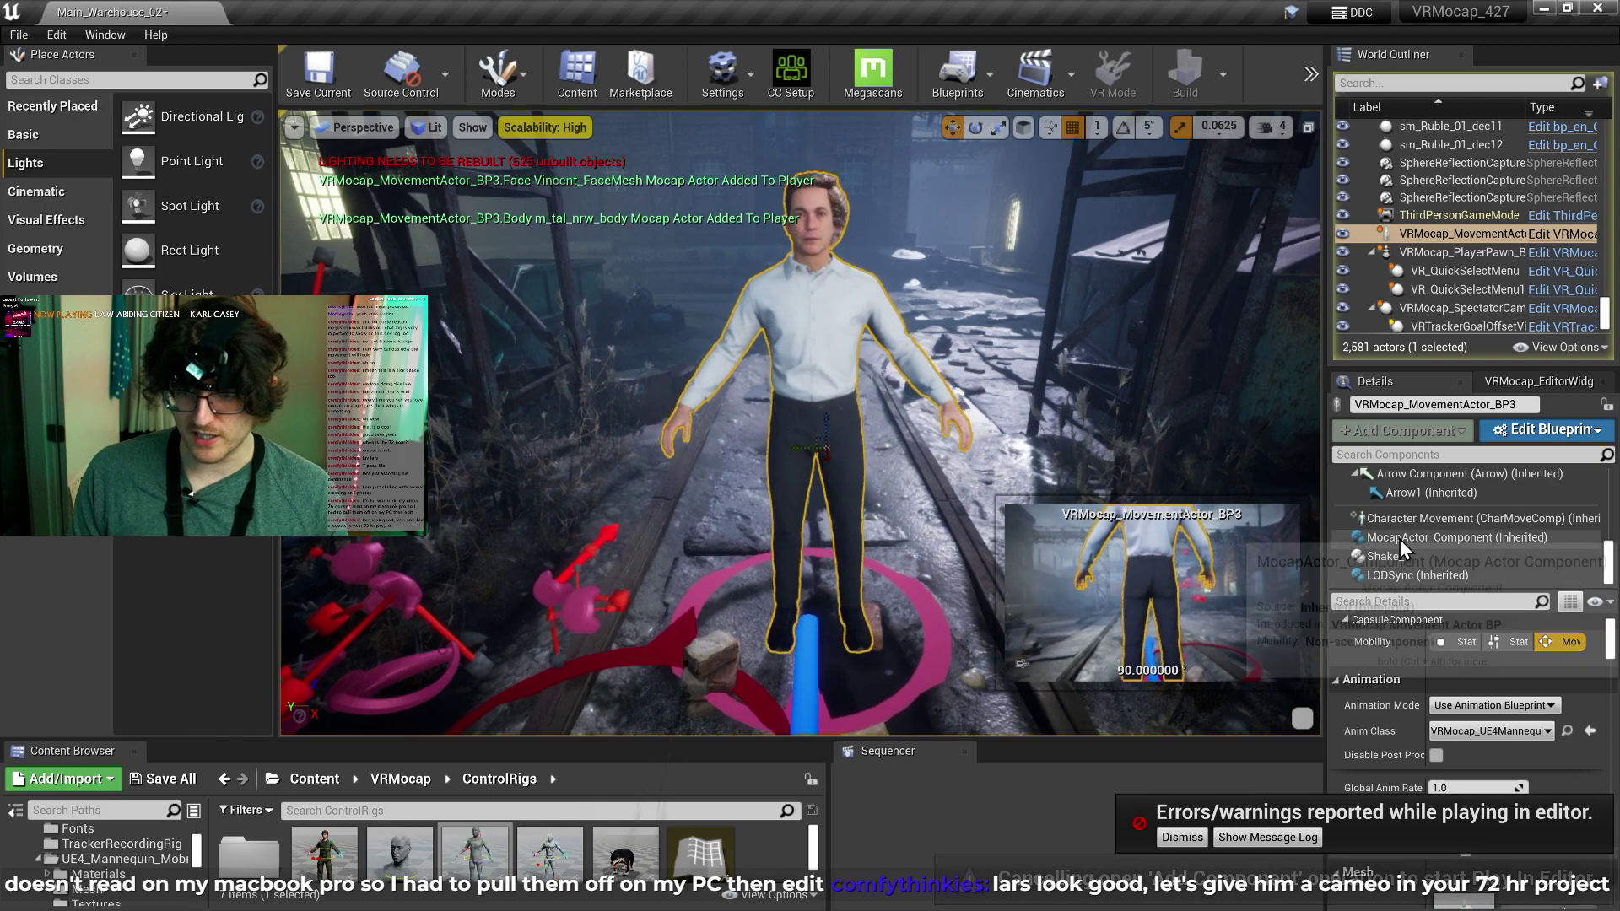
Give Shake_ speed 1.0, Shake Alpha 1.0, and Maximum Vector X and Y of 0
{"action": "left_click", "coordinate": [1390, 557]}
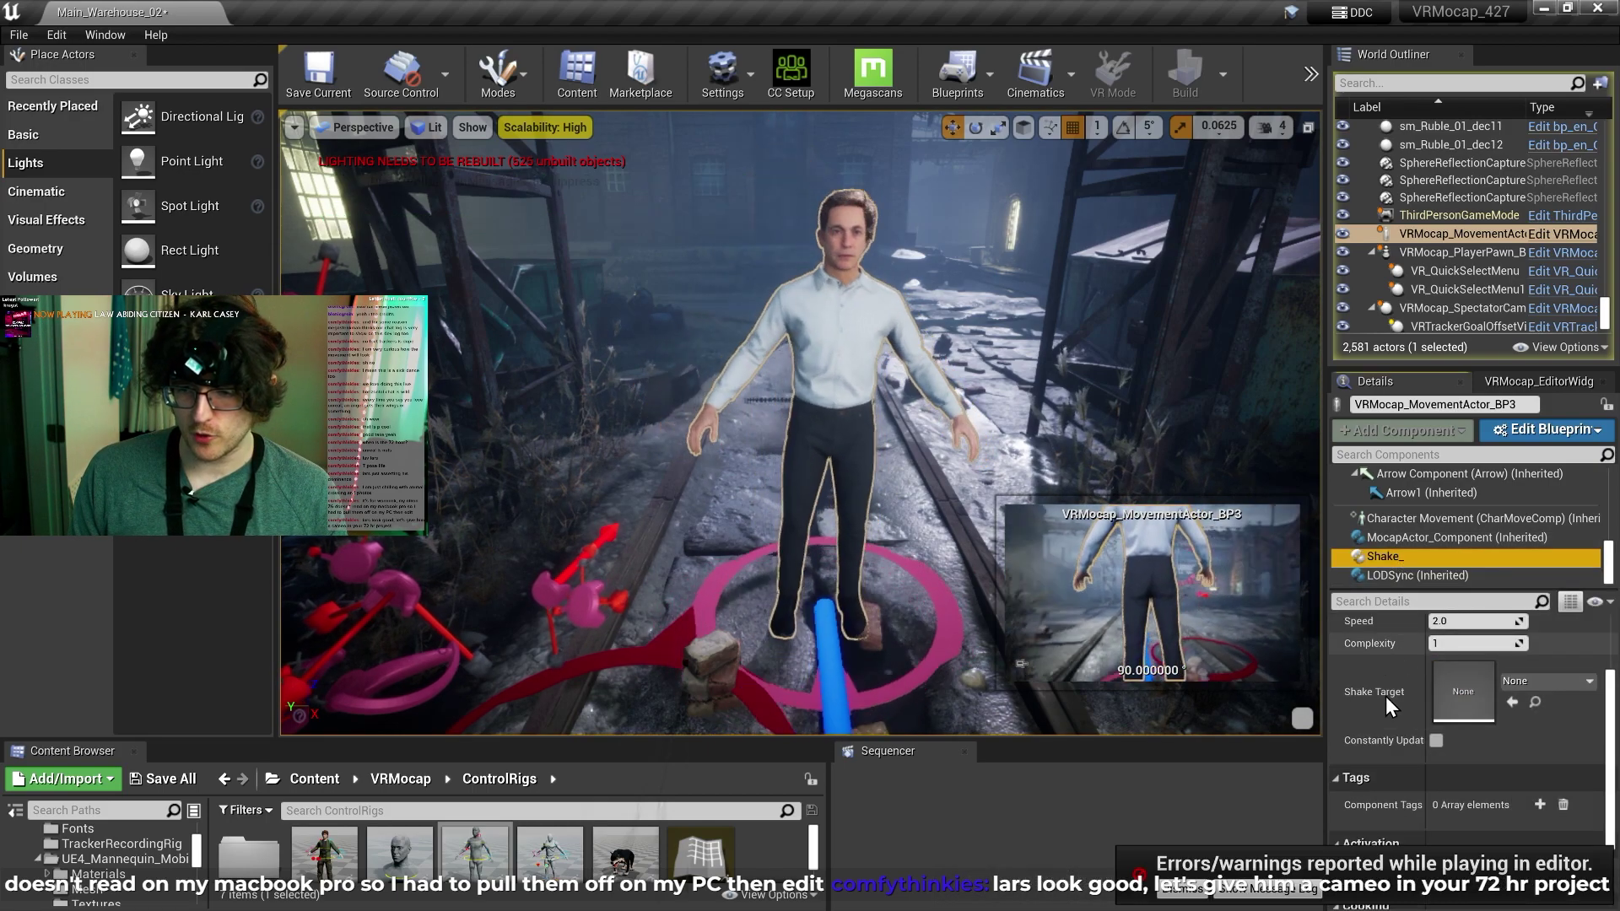
{"action": "scroll", "coordinate": [1385, 697], "scroll_direction": "up", "scroll_amount": 3}
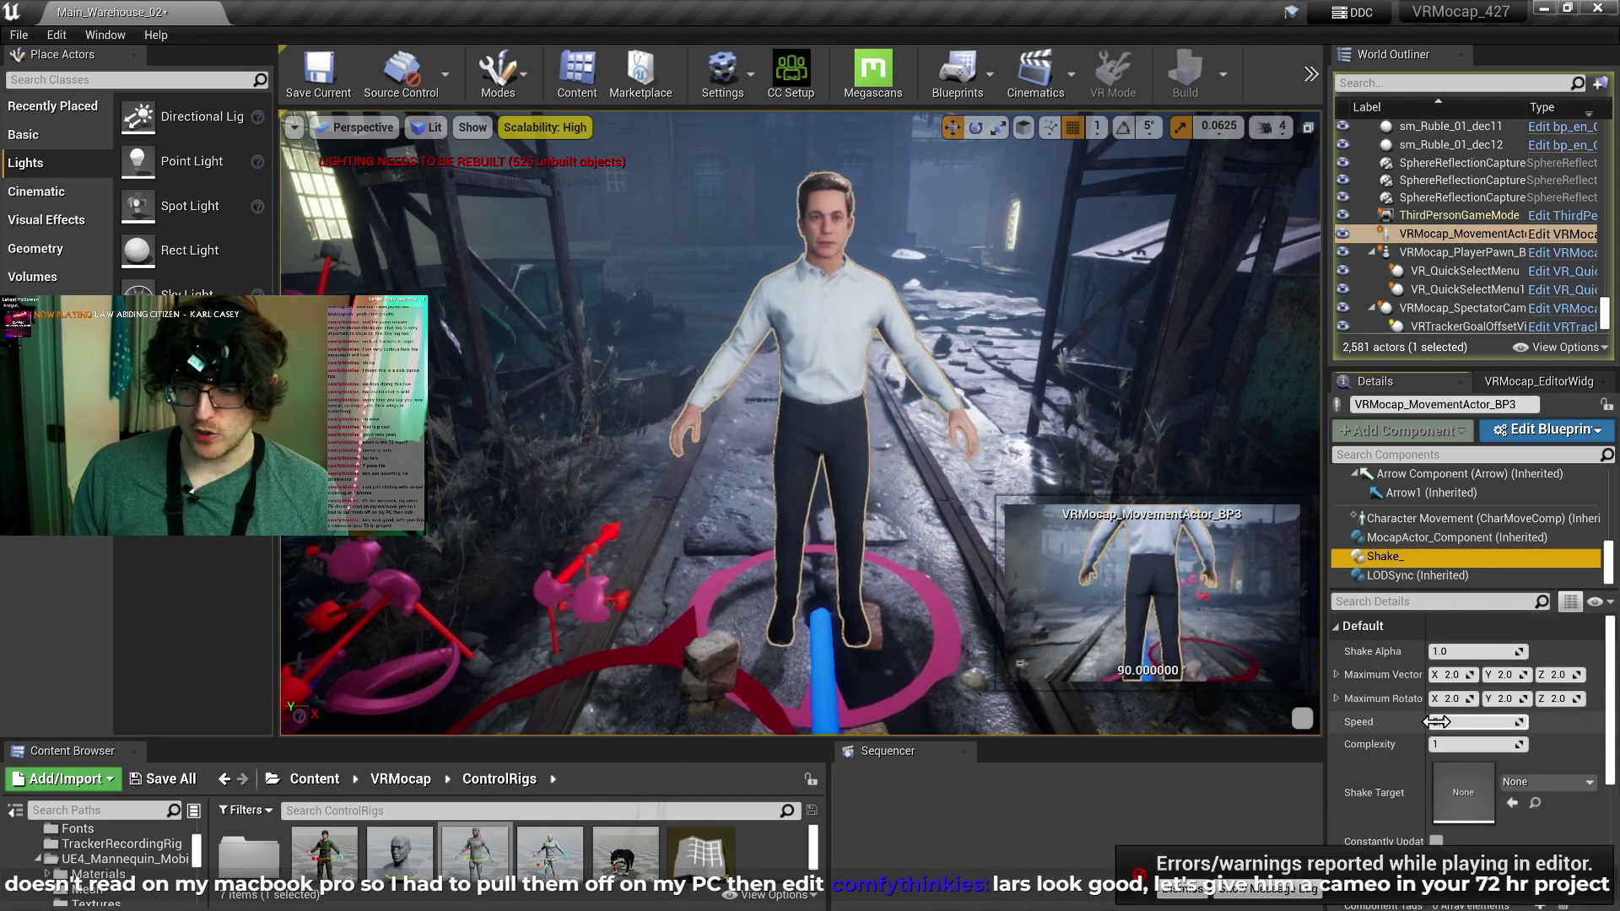
{"action": "left_click_drag", "start_coordinate": [1476, 721], "coordinate": [1434, 723]}
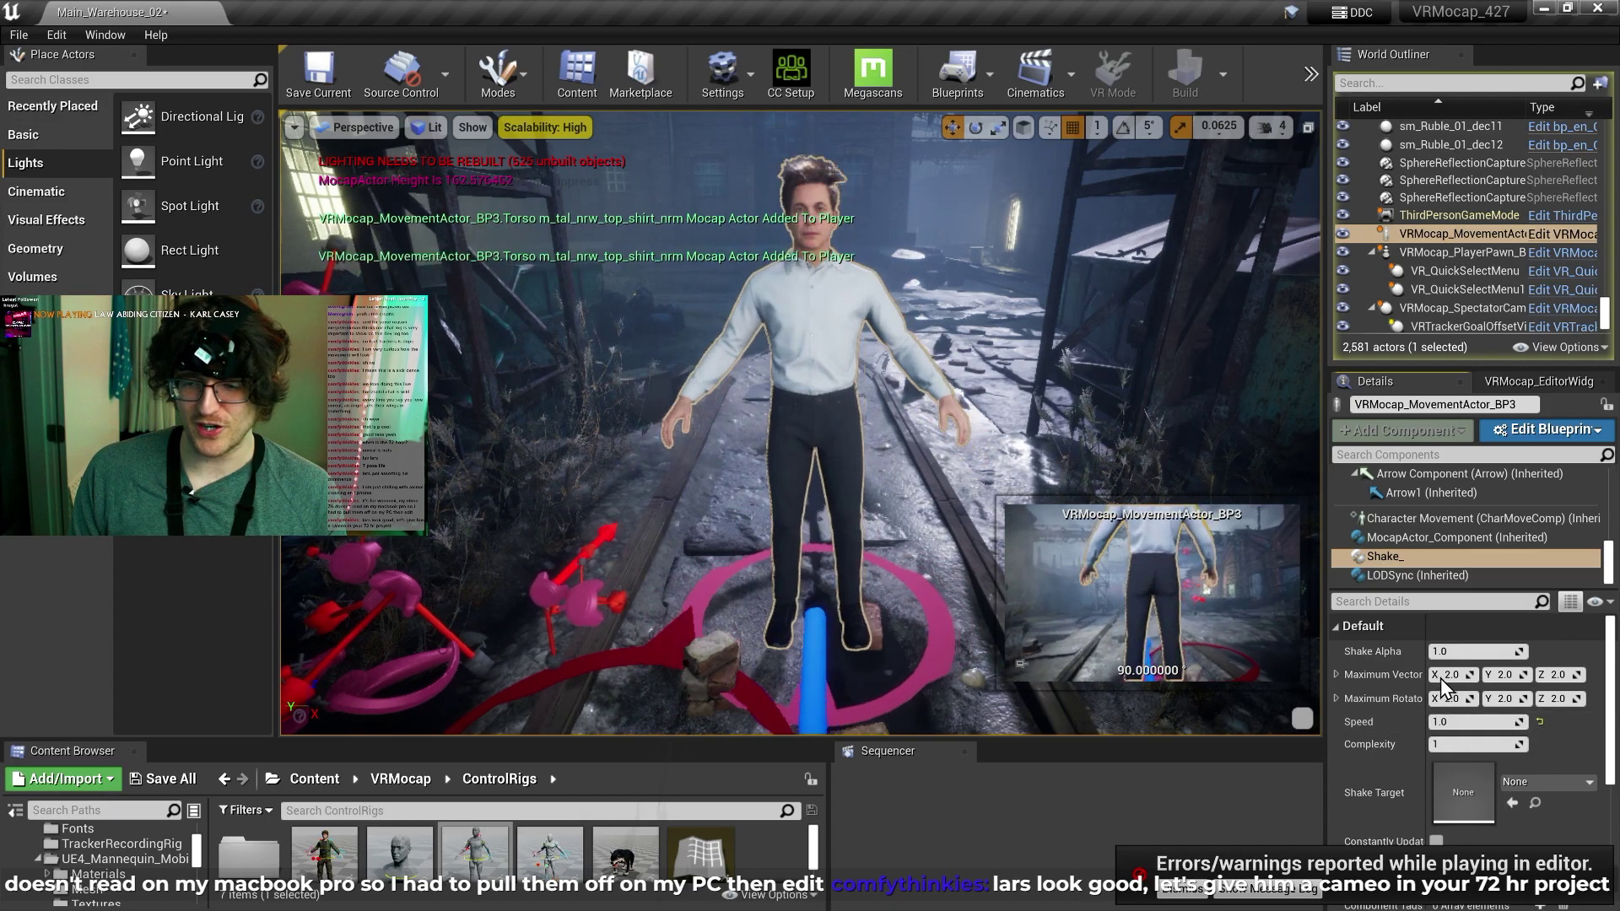
{"action": "mouse_move", "coordinate": [1476, 651]}
{"action": "left_mouse_down"}
{"action": "mouse_move", "coordinate": [1445, 650]}
{"action": "mouse_move", "coordinate": [1465, 648]}
{"action": "left_mouse_up"}
{"action": "left_click", "coordinate": [1464, 650]}
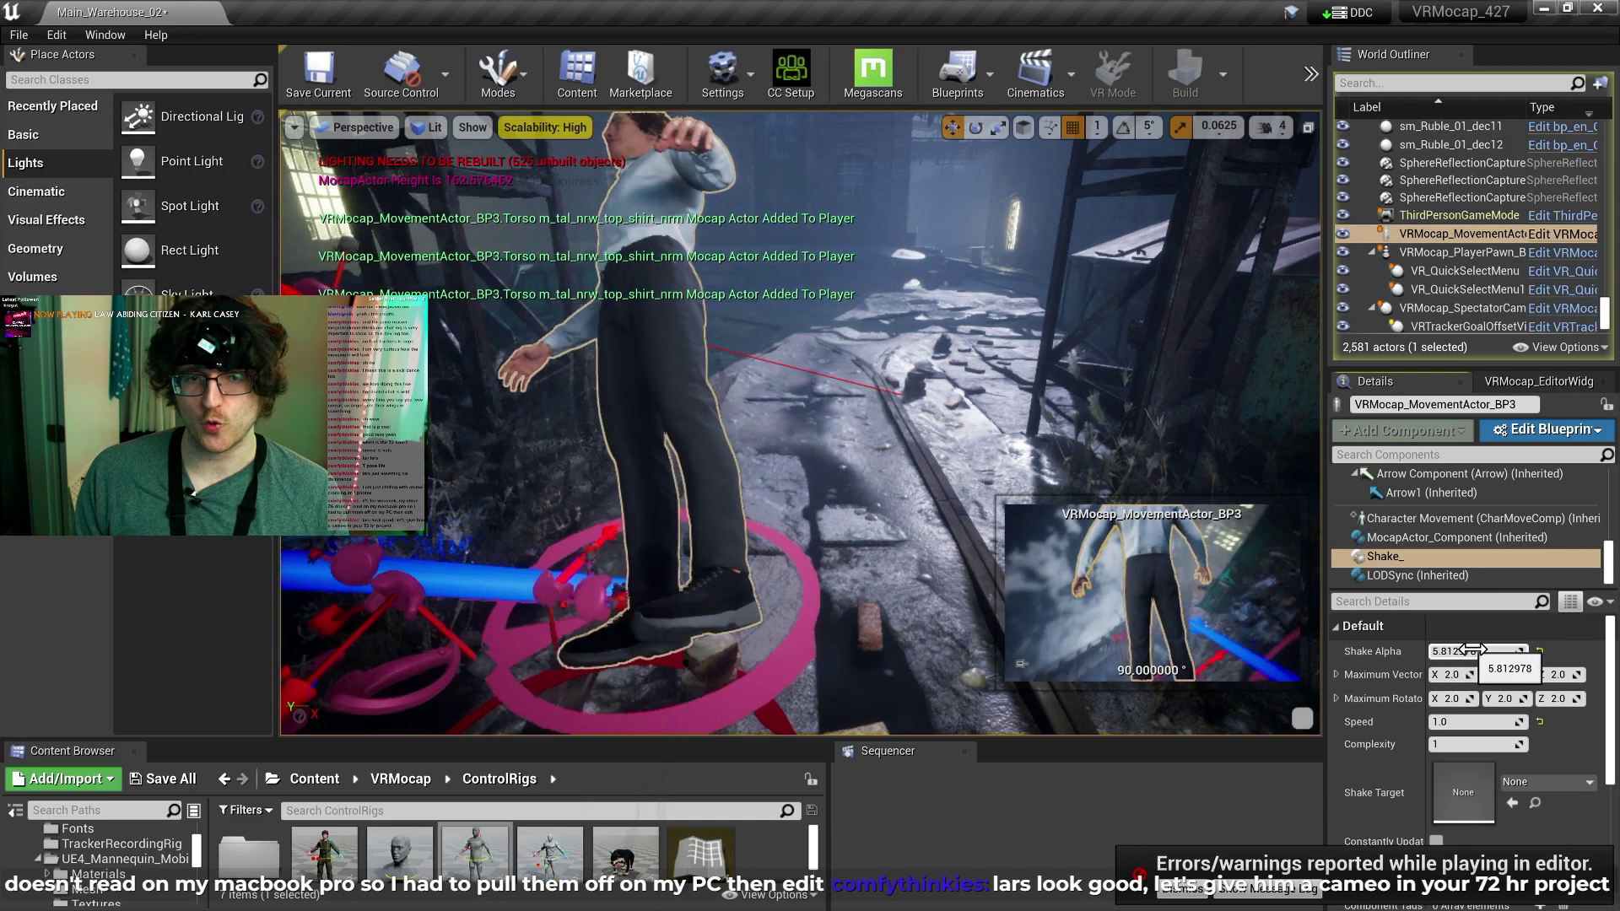
{"action": "type", "text": "1"}
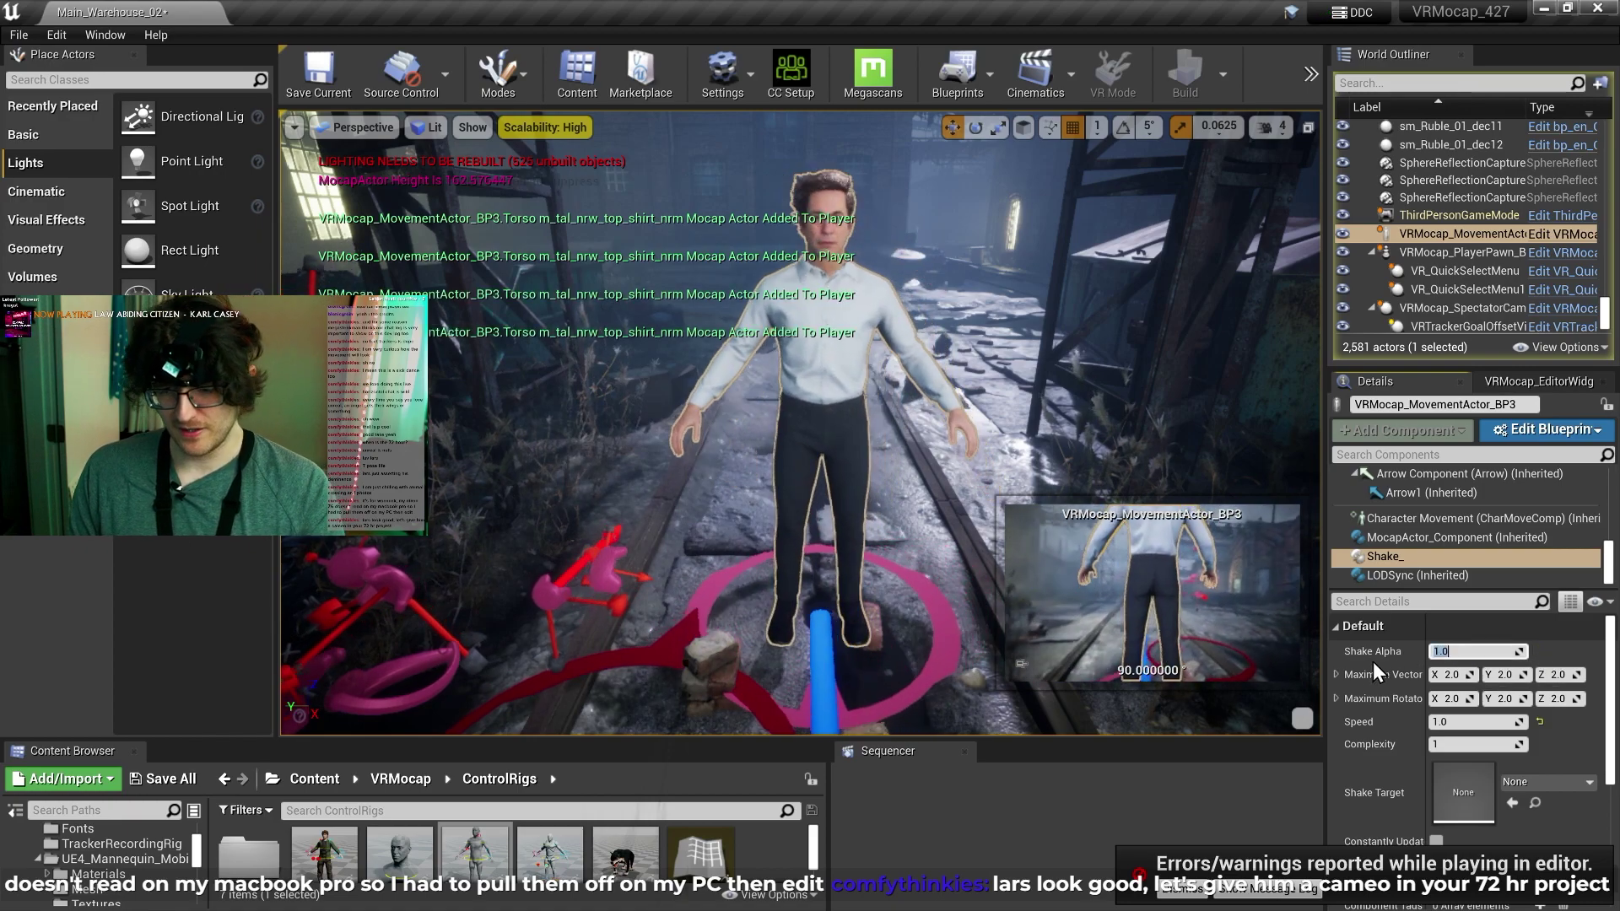
{"action": "key", "text": "Return"}
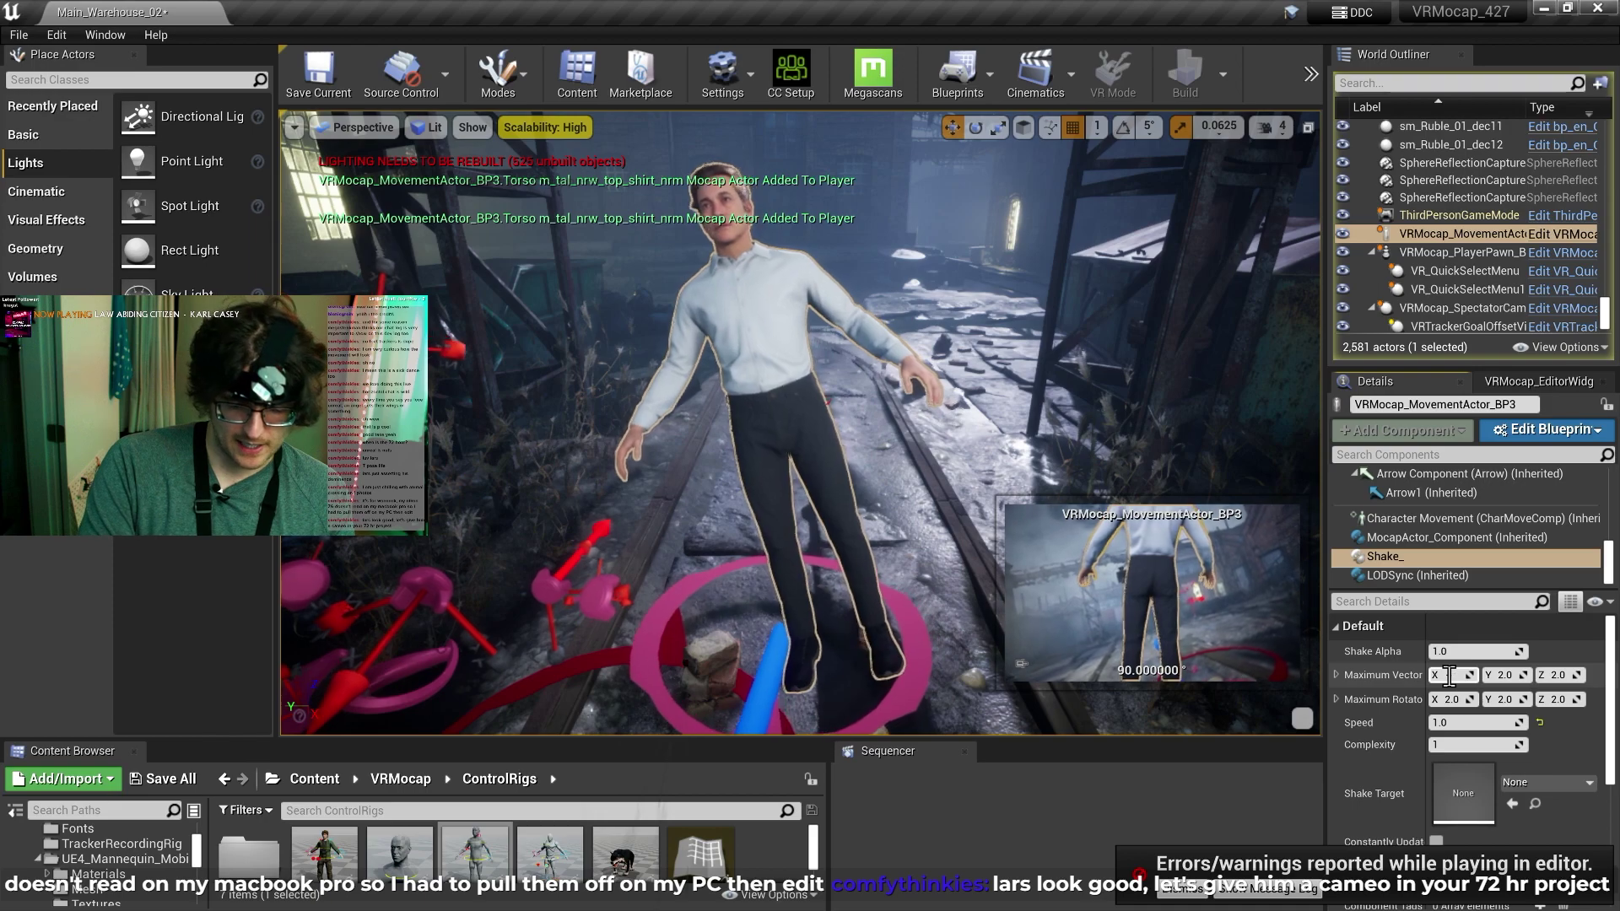
{"action": "key", "text": "Tab"}
{"action": "type", "text": "0"}
{"action": "key", "text": "Tab"}
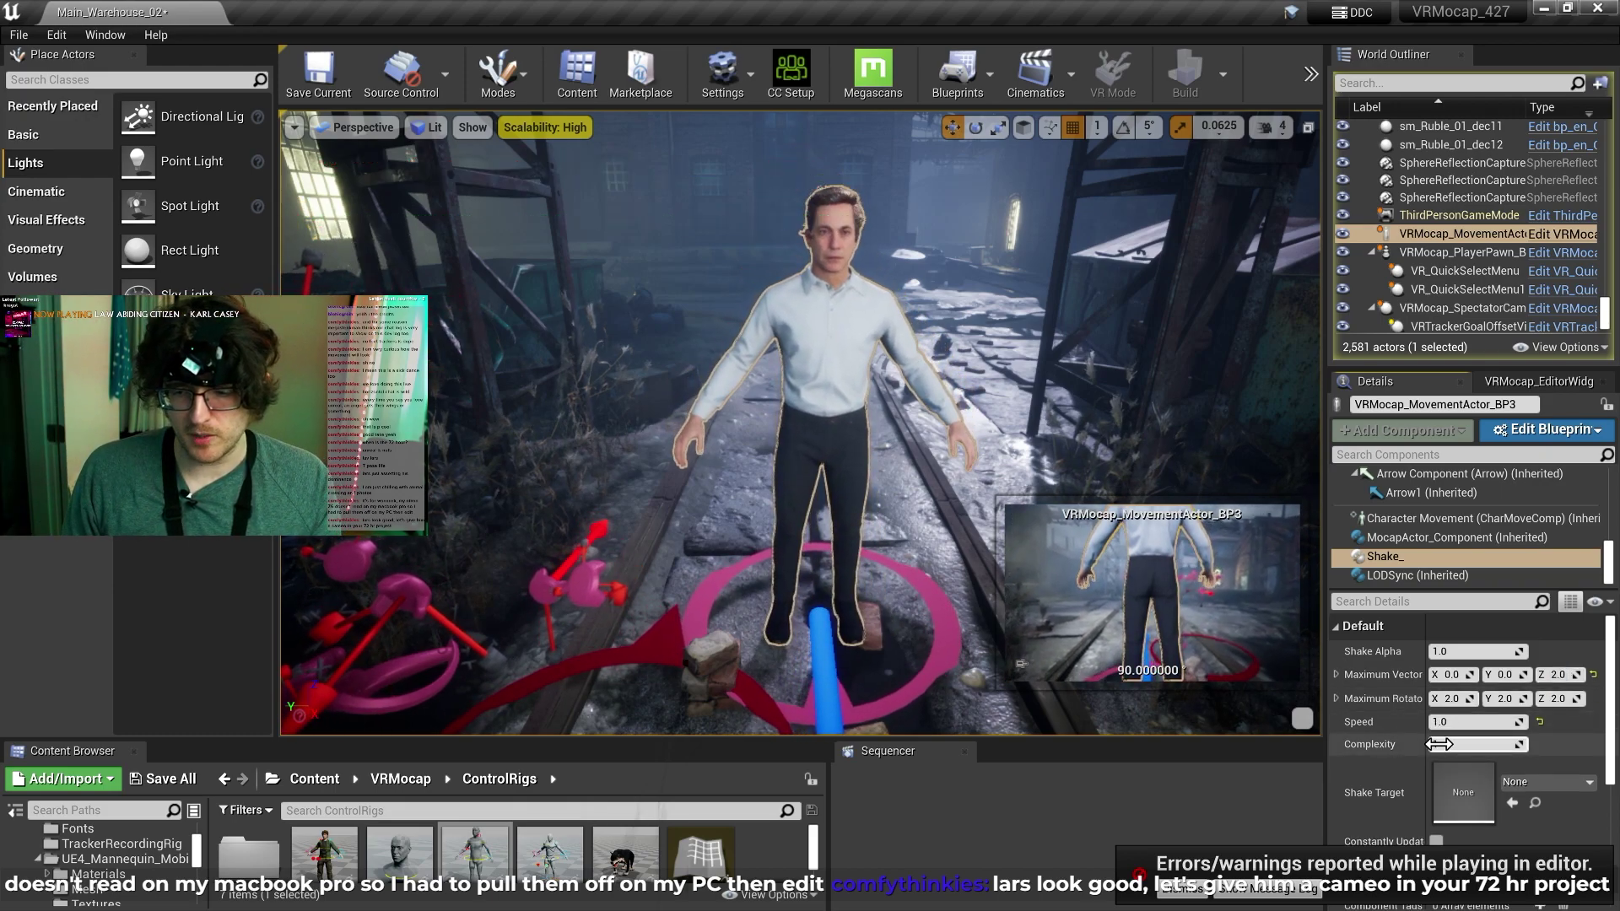
Zero the Shake_ maximum rotation values and set its Complexity to 2
{"action": "left_click_drag", "start_coordinate": [1469, 743], "coordinate": [1398, 743]}
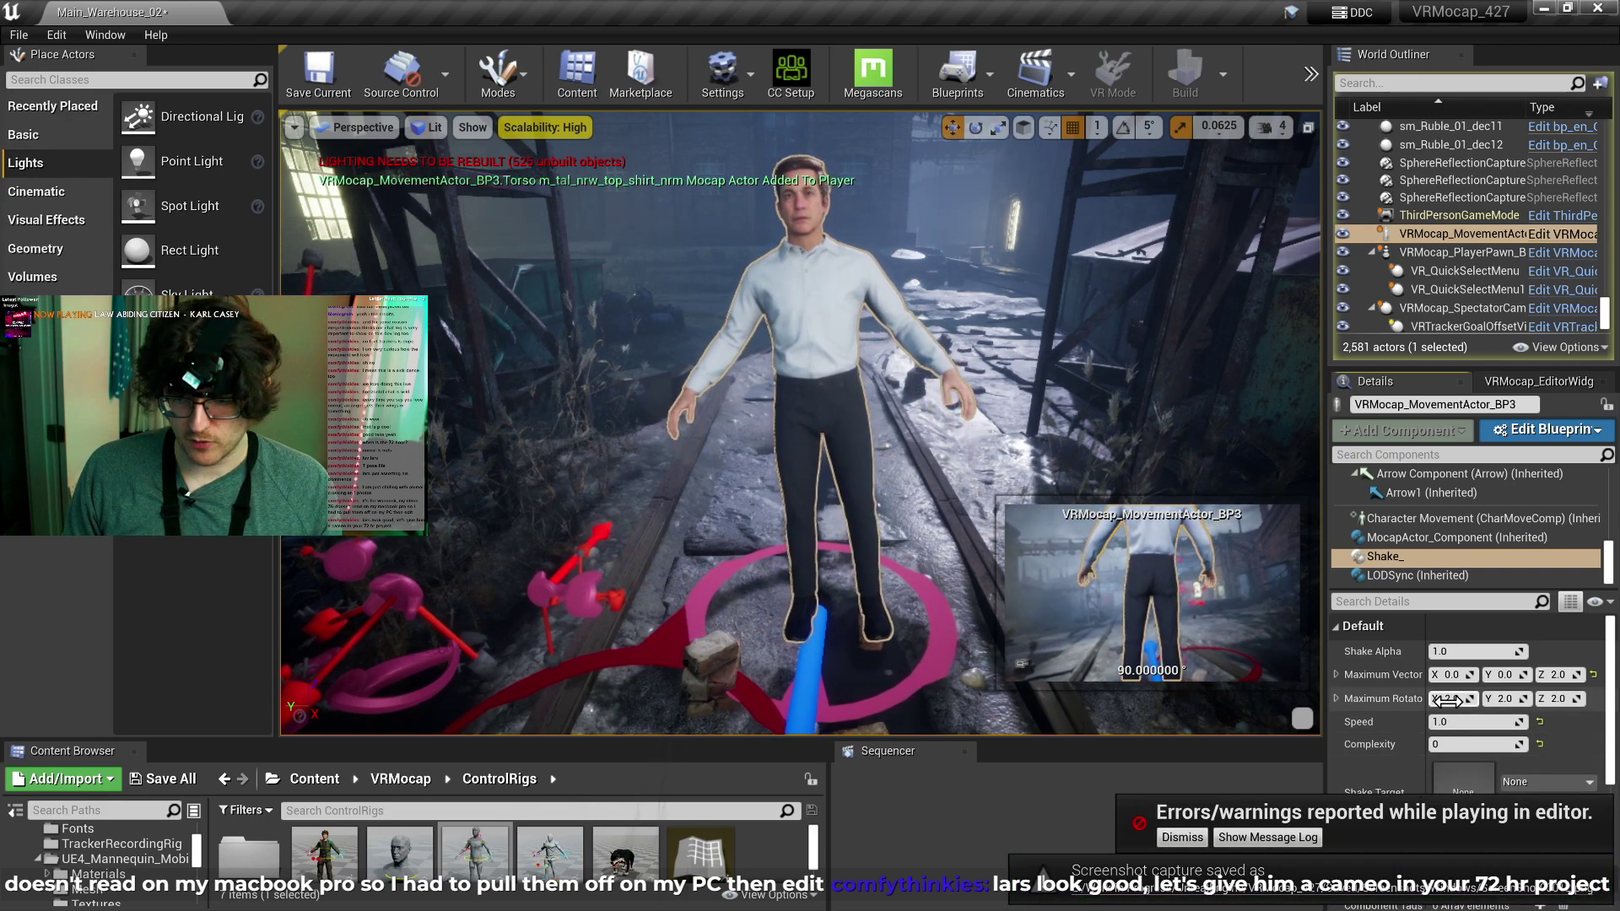
{"action": "type", "text": "0"}
{"action": "key", "text": "Tab"}
{"action": "type", "text": "0"}
{"action": "key", "text": "Tab"}
{"action": "type", "text": "0"}
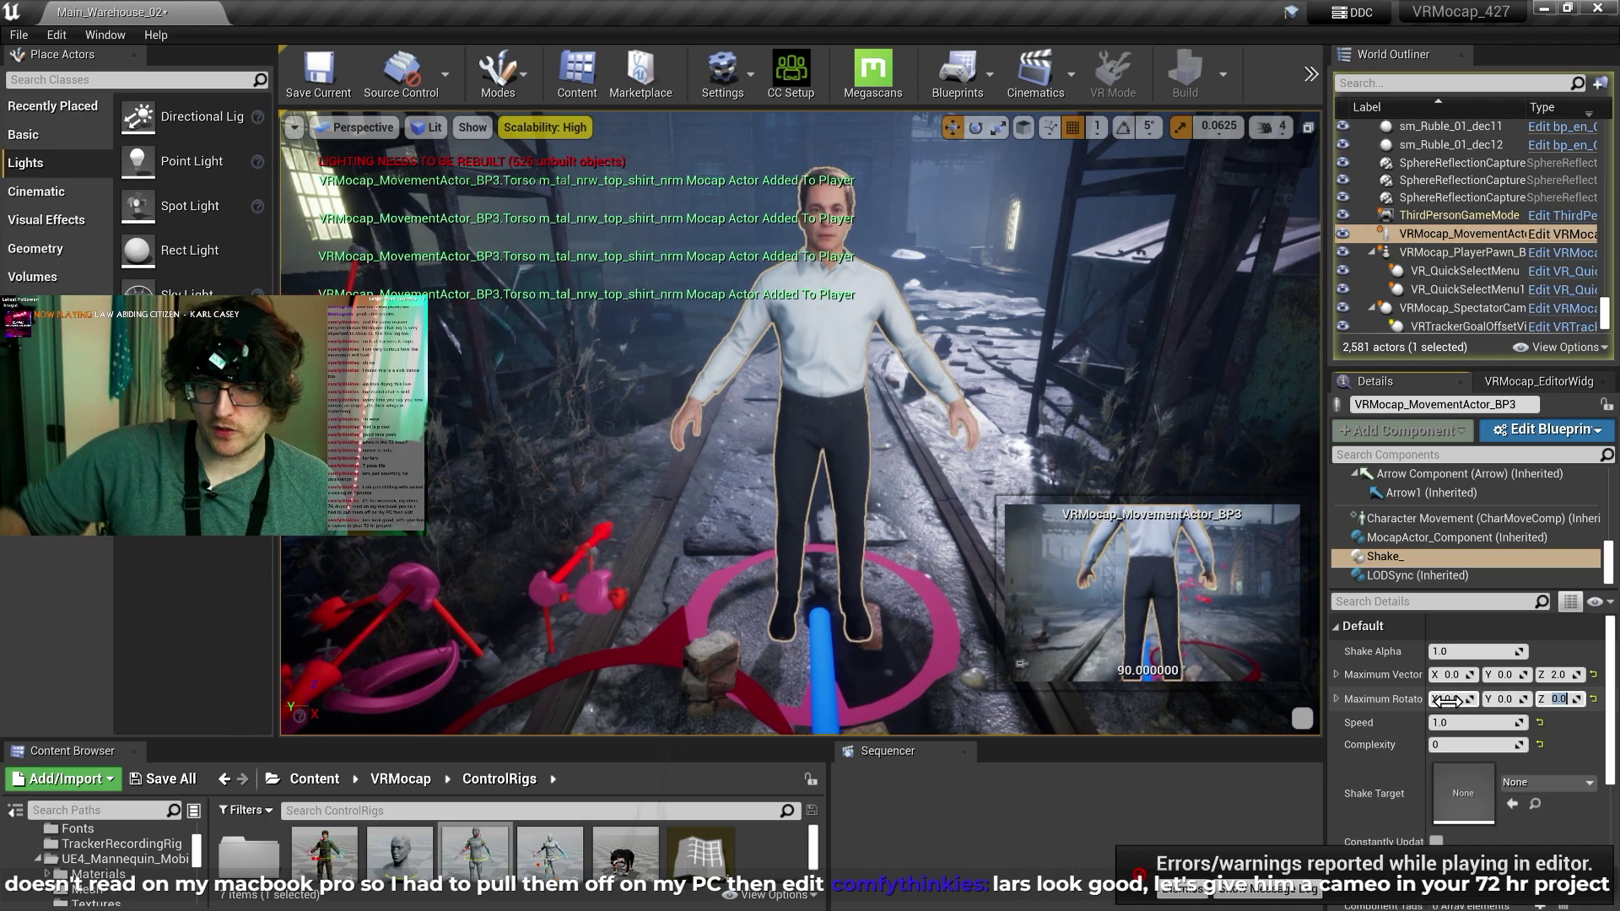
{"action": "left_click", "coordinate": [1437, 742]}
{"action": "type", "text": "2"}
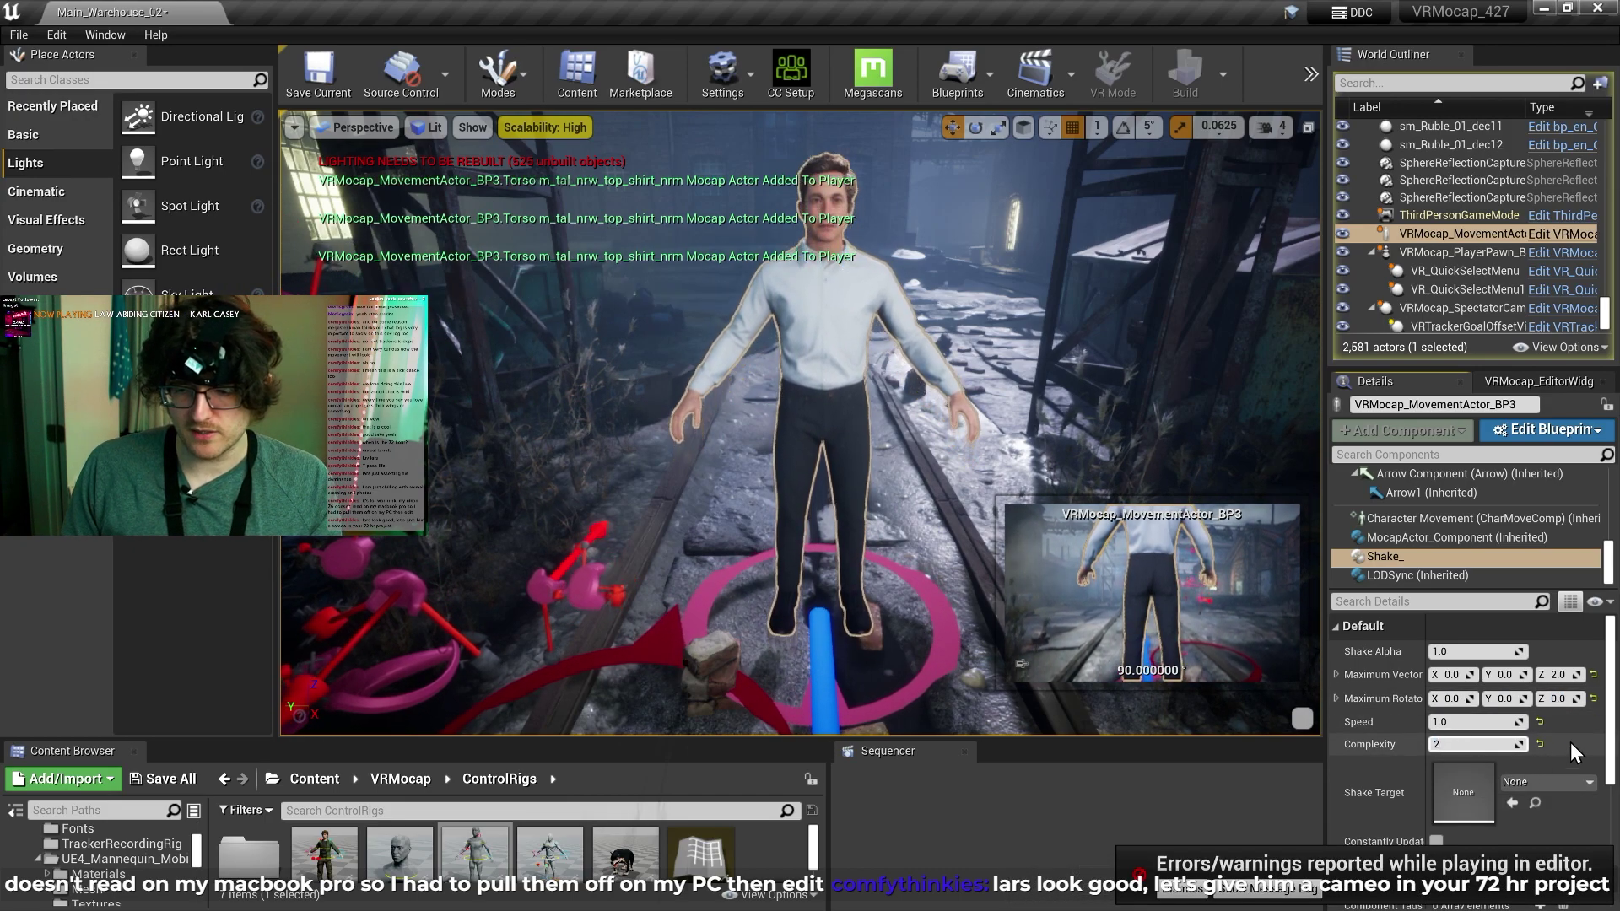
{"action": "key", "text": "Return"}
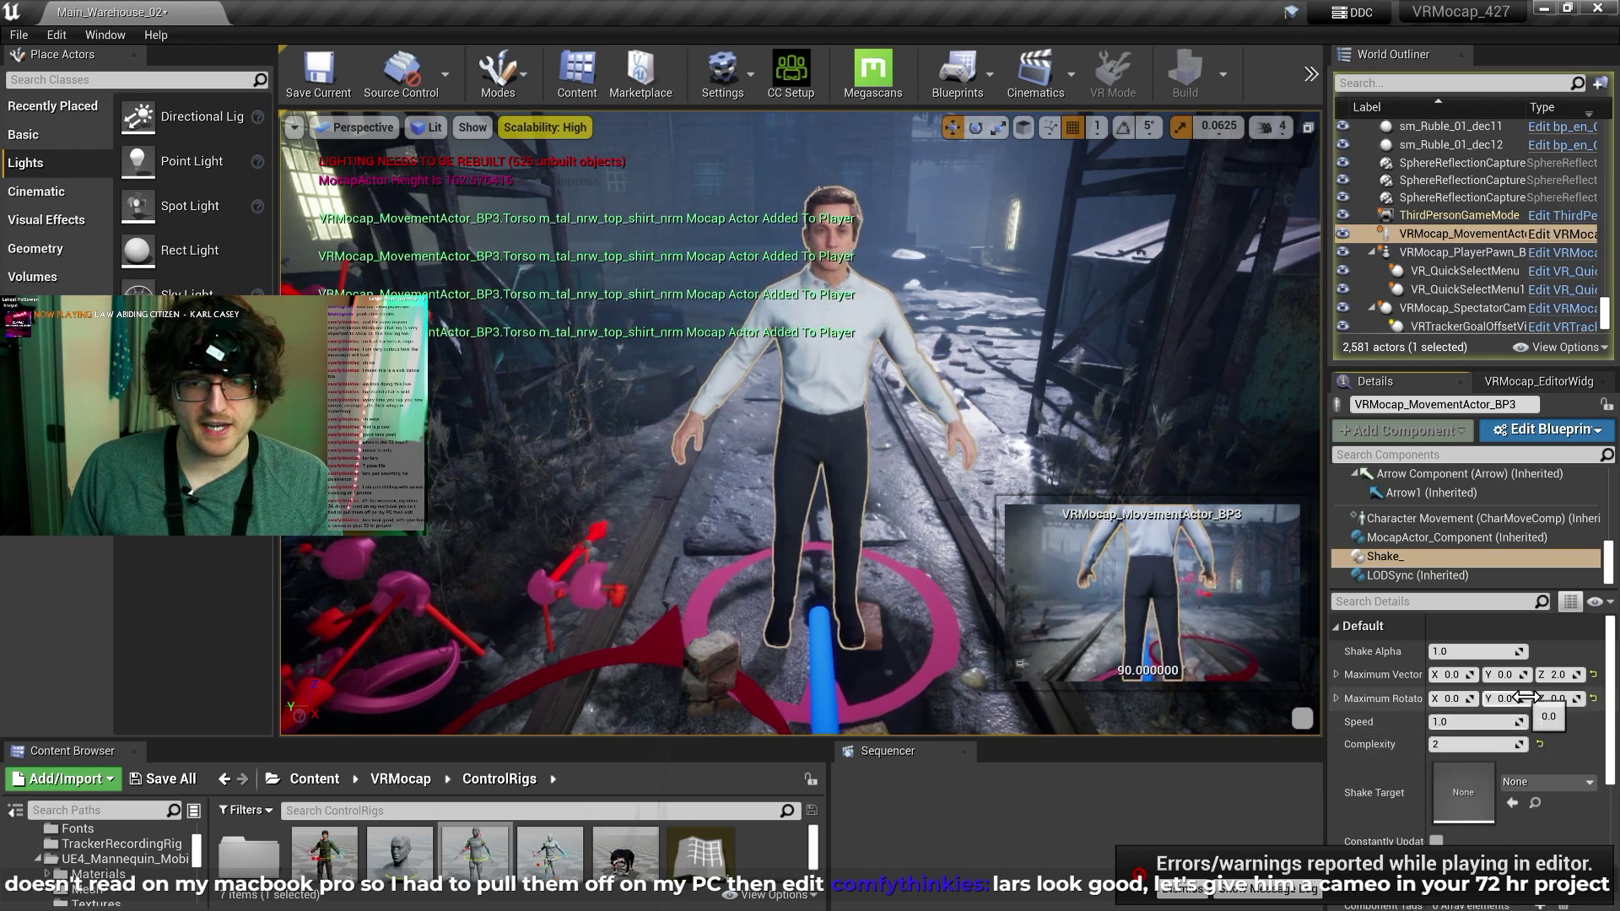
Enter 2.0 on every Maximum Vector and Maximum Rotation axis and raise Complexity to 4
{"action": "left_click", "coordinate": [1466, 675]}
{"action": "type", "text": "1"}
{"action": "key", "text": "Tab"}
{"action": "type", "text": "1"}
{"action": "key", "text": "Tab"}
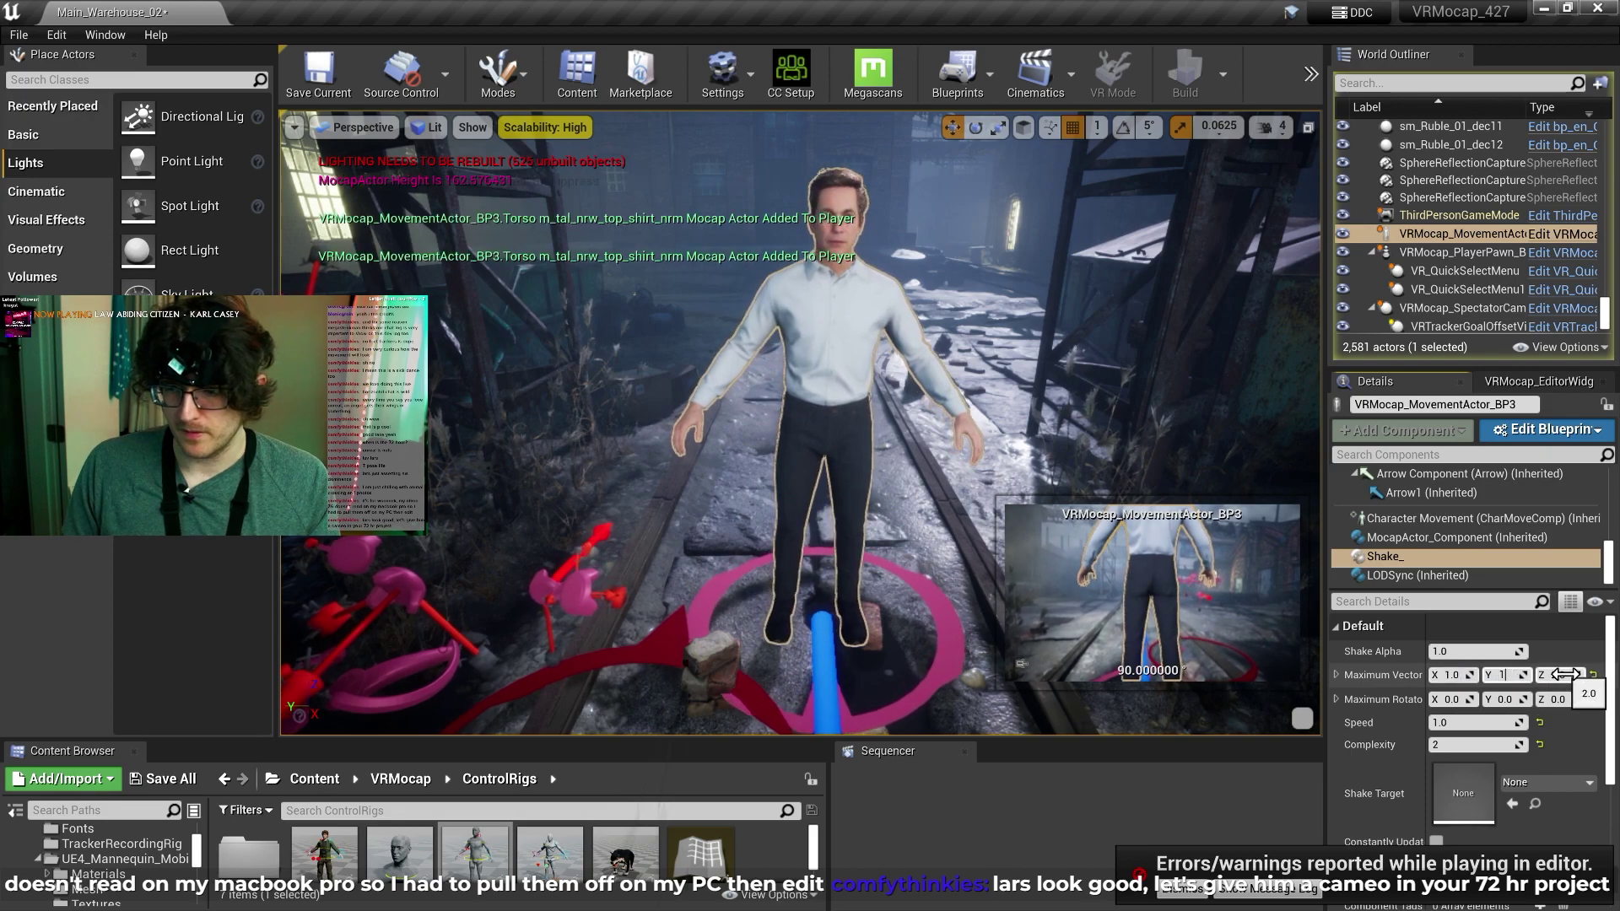
{"action": "type", "text": "2"}
{"action": "key", "text": "Tab"}
{"action": "type", "text": "2"}
{"action": "key", "text": "Tab"}
{"action": "type", "text": "2"}
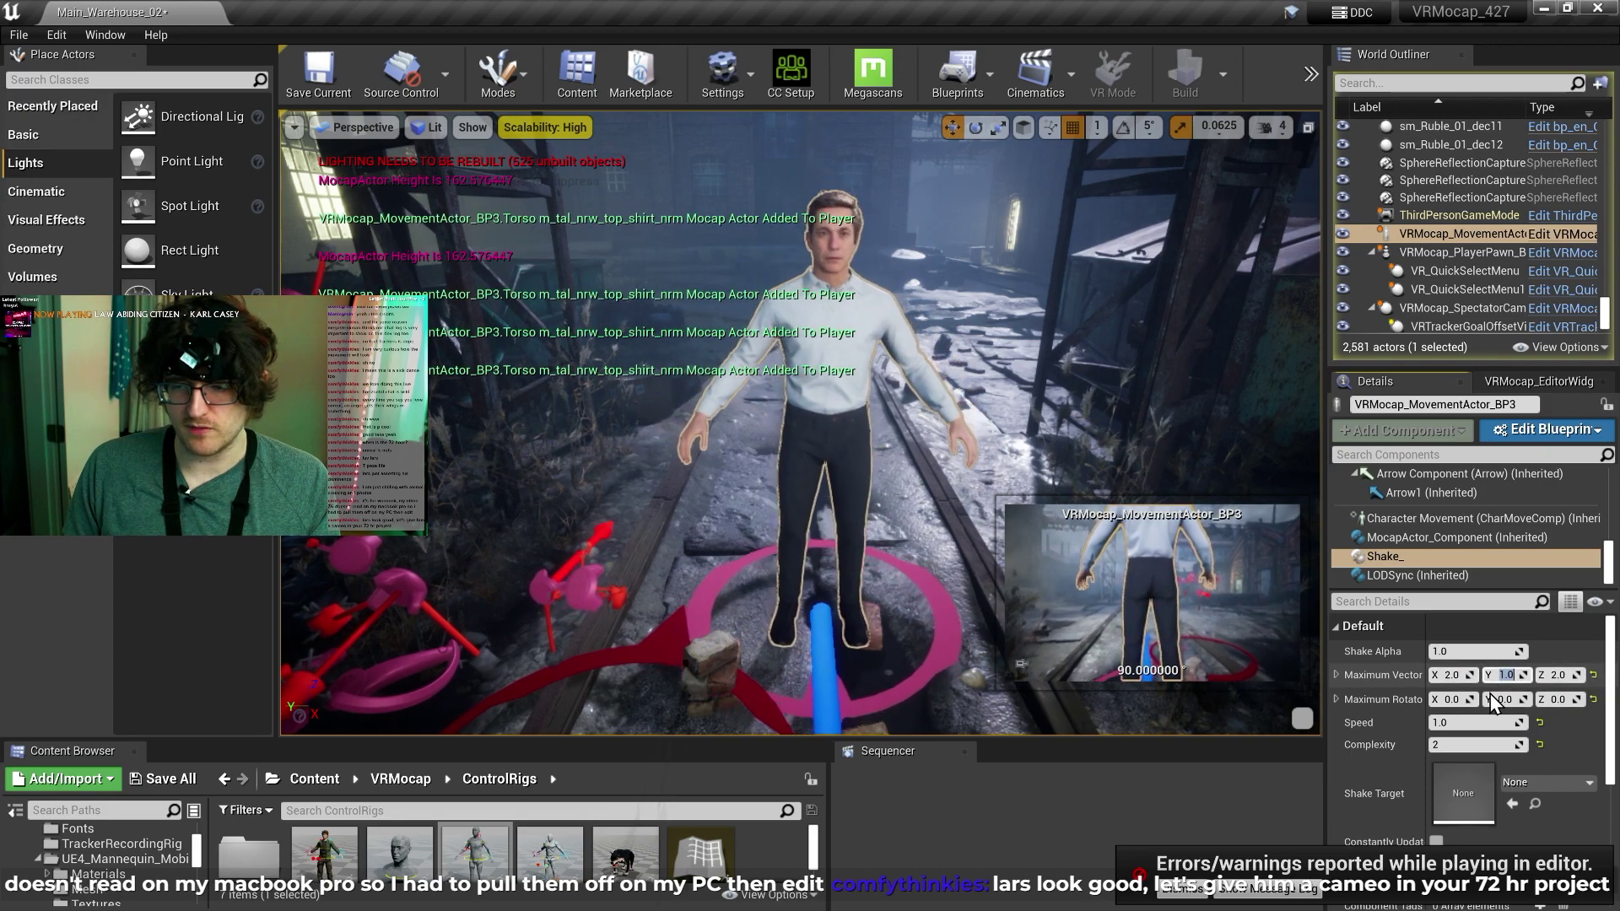
{"action": "key", "text": "Tab"}
{"action": "type", "text": "2"}
{"action": "key", "text": "Tab"}
{"action": "type", "text": "2"}
{"action": "key", "text": "Tab"}
{"action": "type", "text": "2"}
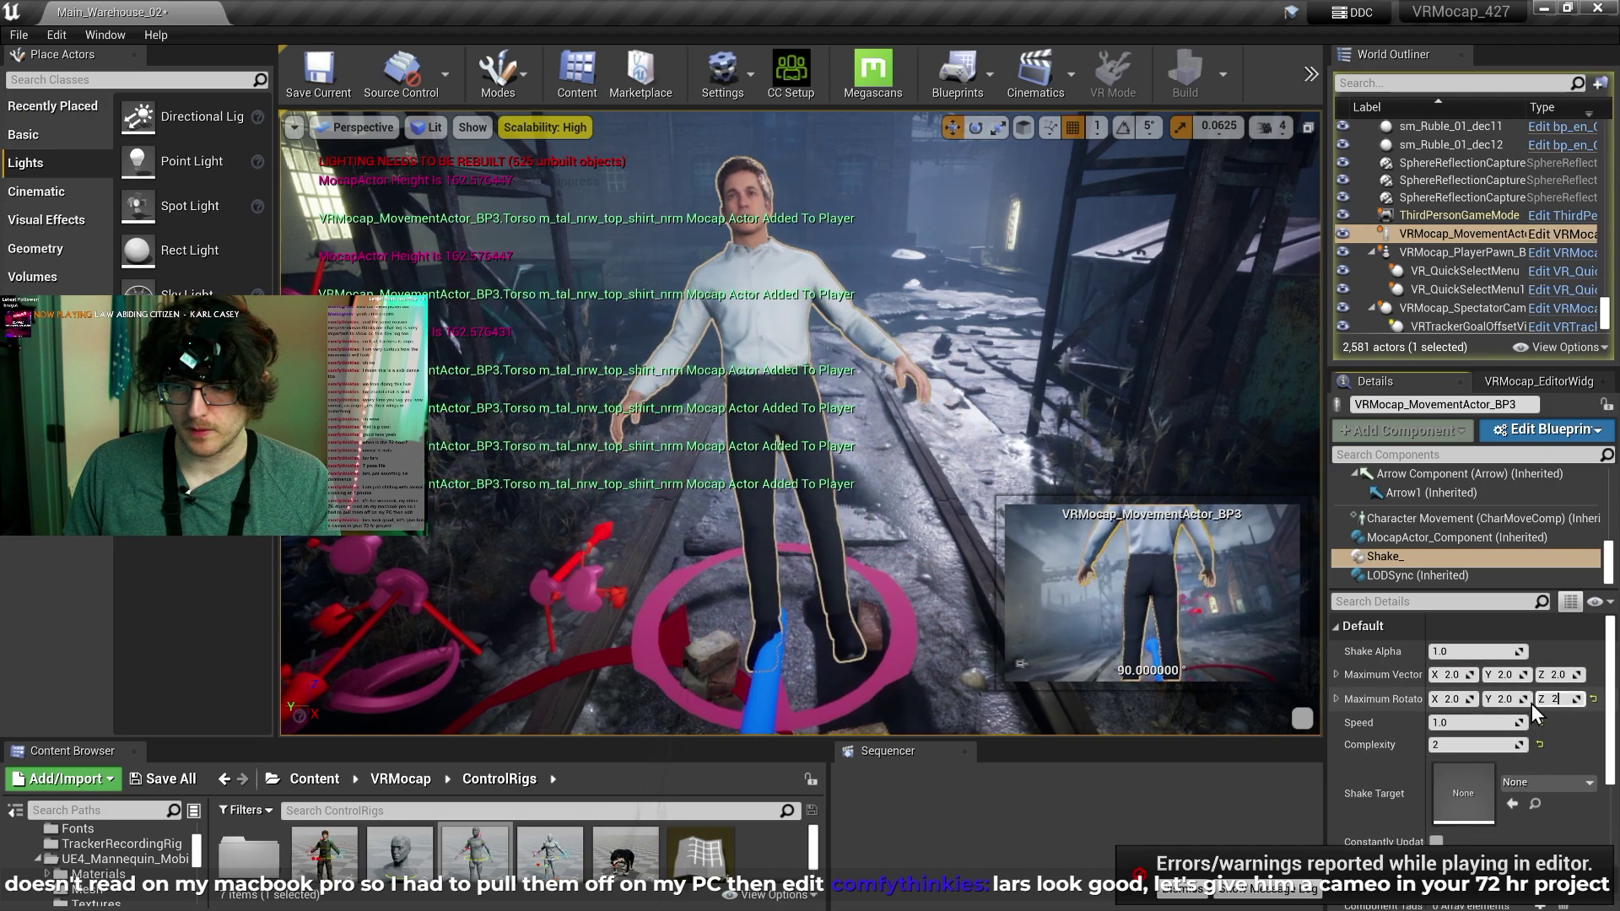
{"action": "left_click_drag", "start_coordinate": [1474, 751], "coordinate": [1573, 742]}
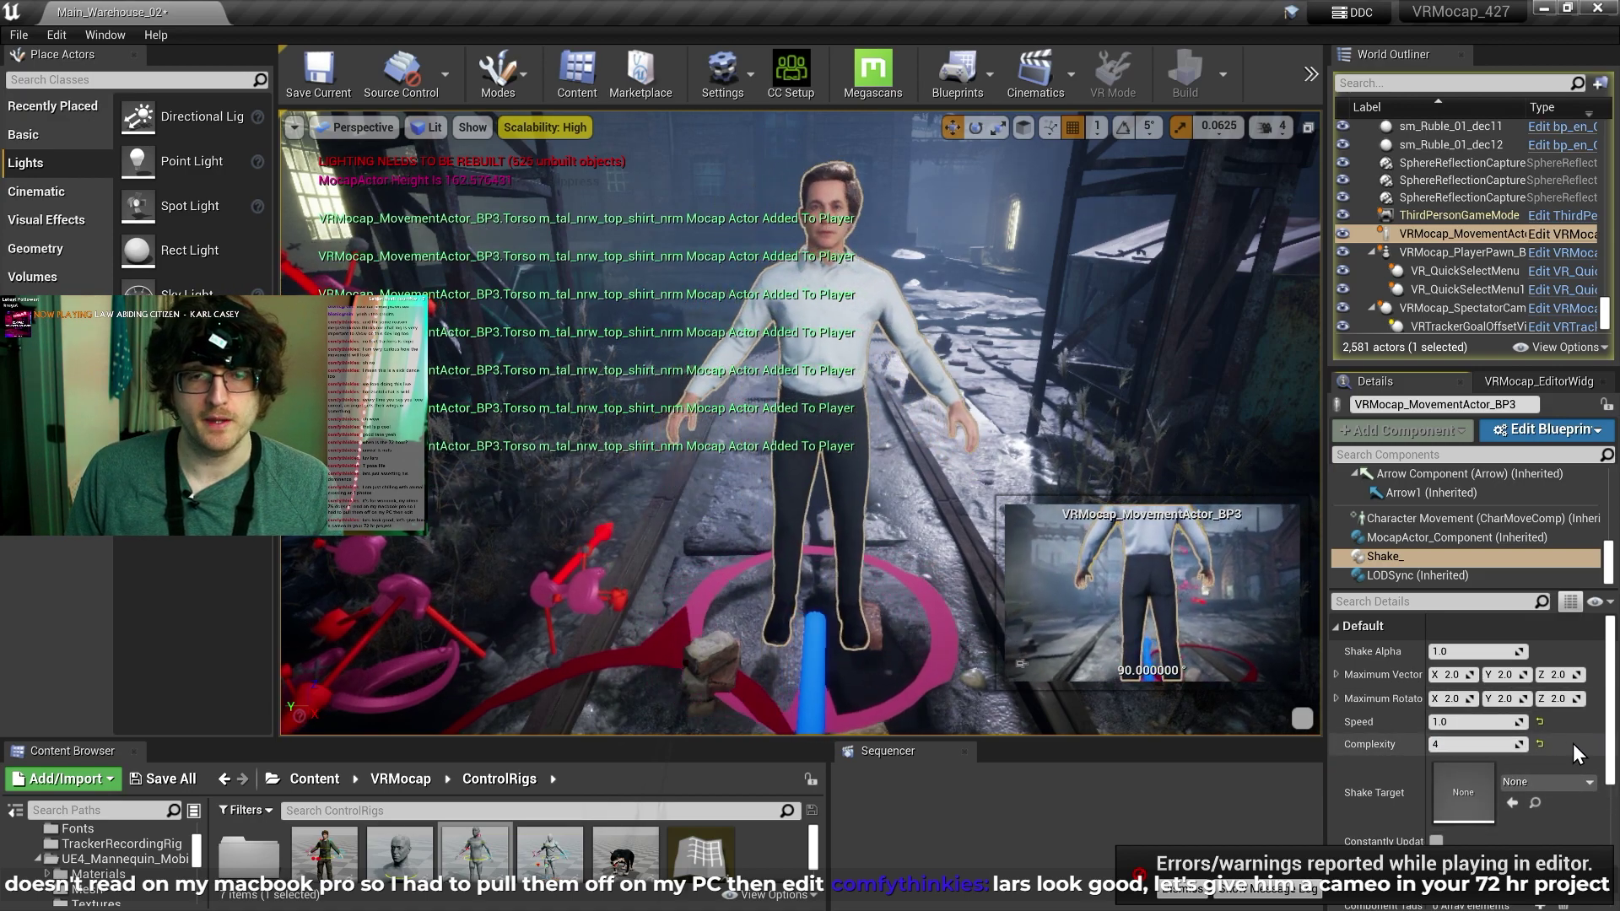